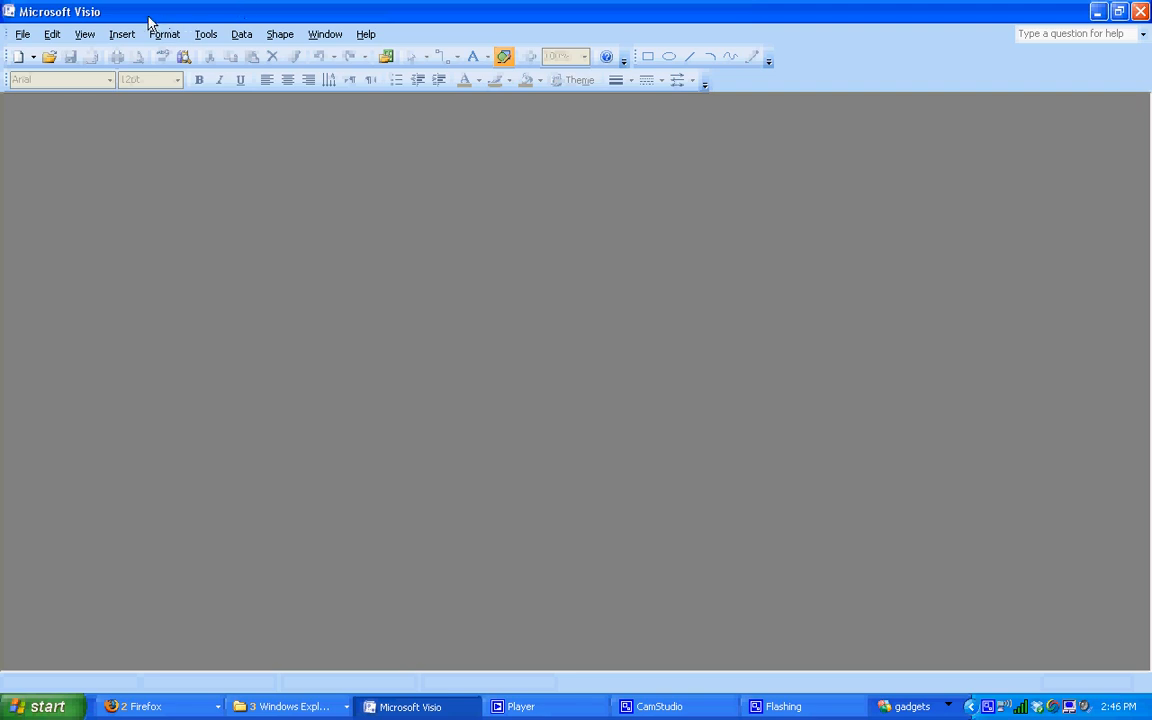
# Step: Create a new UML Model Diagram (US units) drawing from the Software and Database templates
pyautogui.click(22, 34)
pyautogui.moveTo(113, 62)
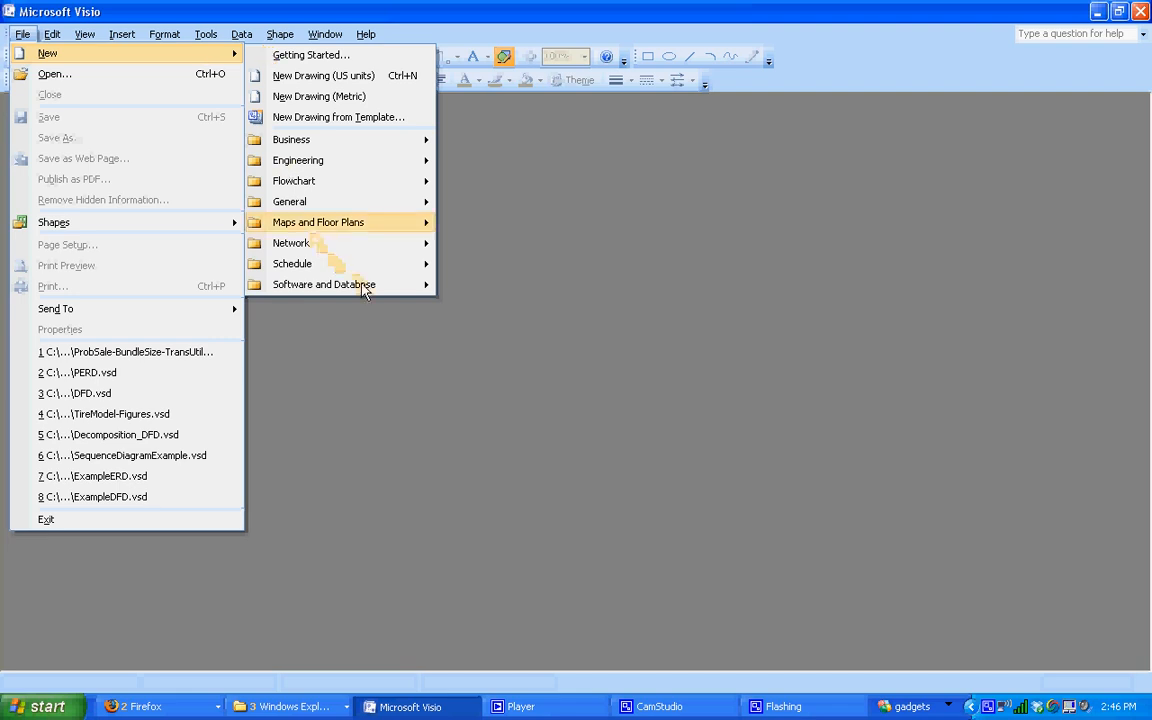
pyautogui.moveTo(360, 287)
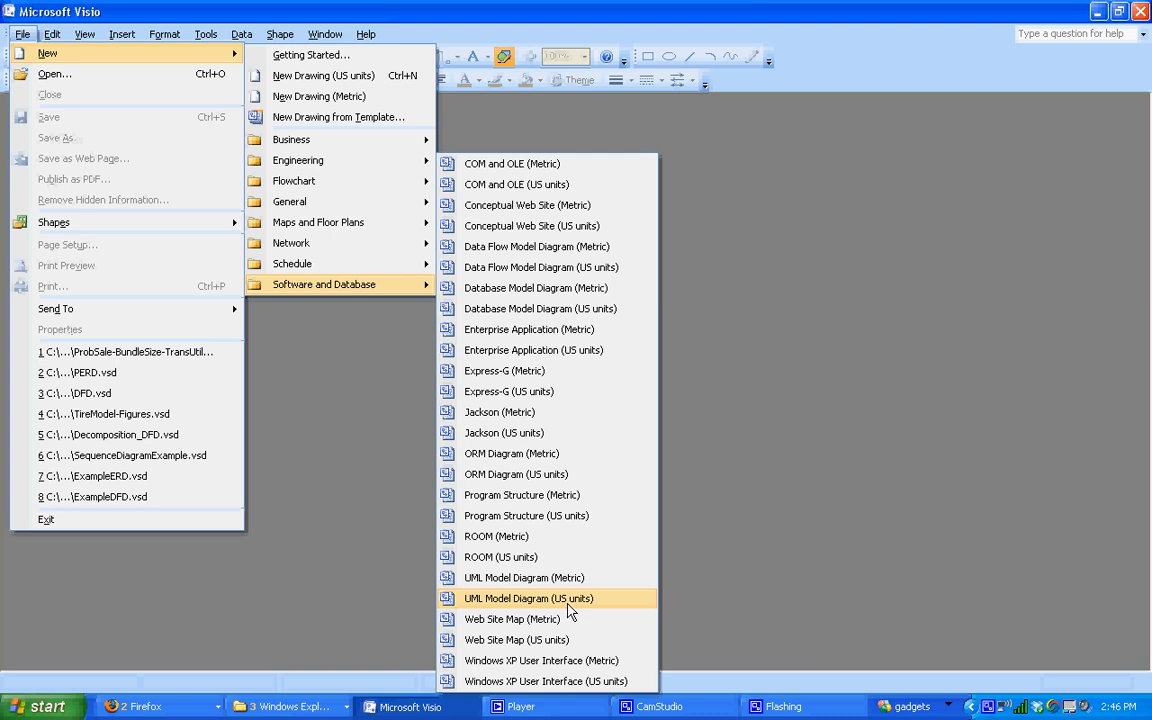
pyautogui.click(567, 602)
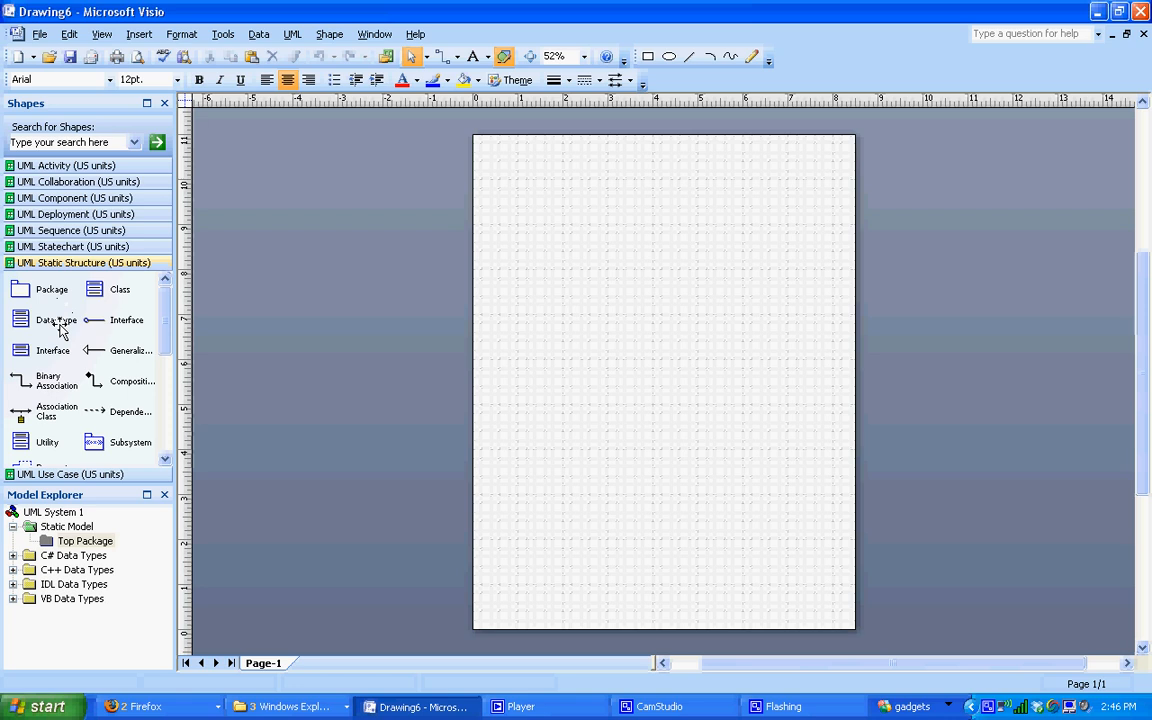
# Step: Show the UML Statechart (US units) stencil in the Shapes window
pyautogui.click(62, 247)
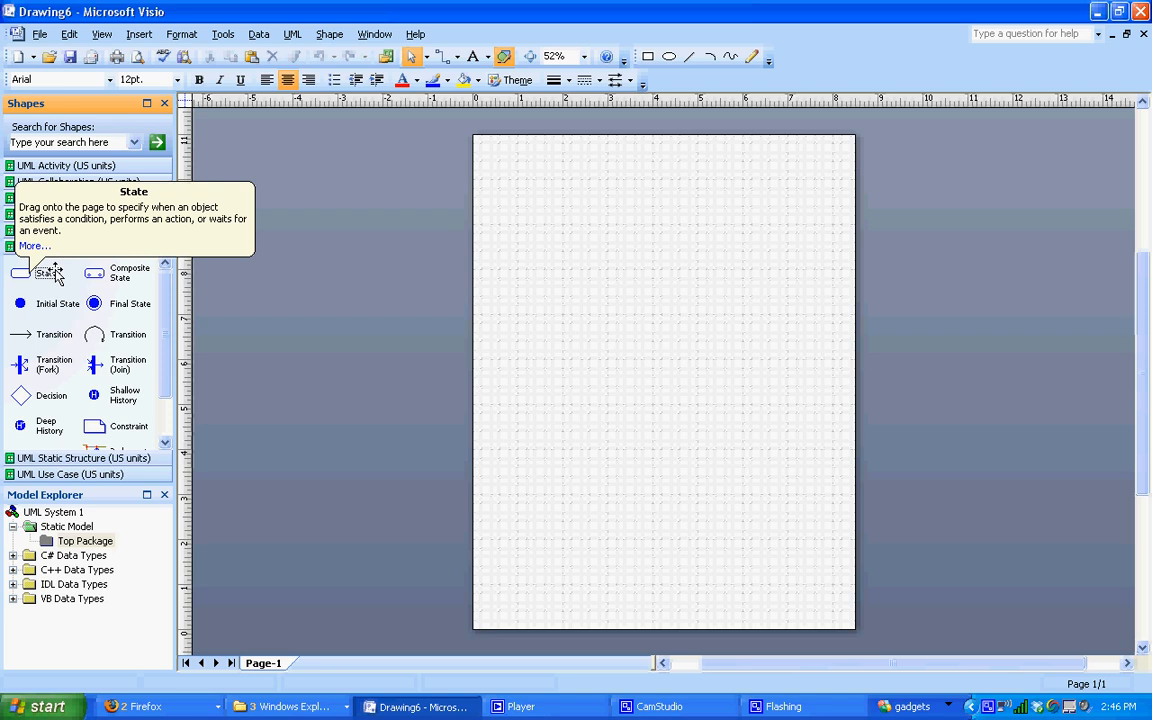
# Step: Place two State shapes, an Initial State and a Final State on the page
pyautogui.moveTo(56, 270); pyautogui.dragTo(573, 273)
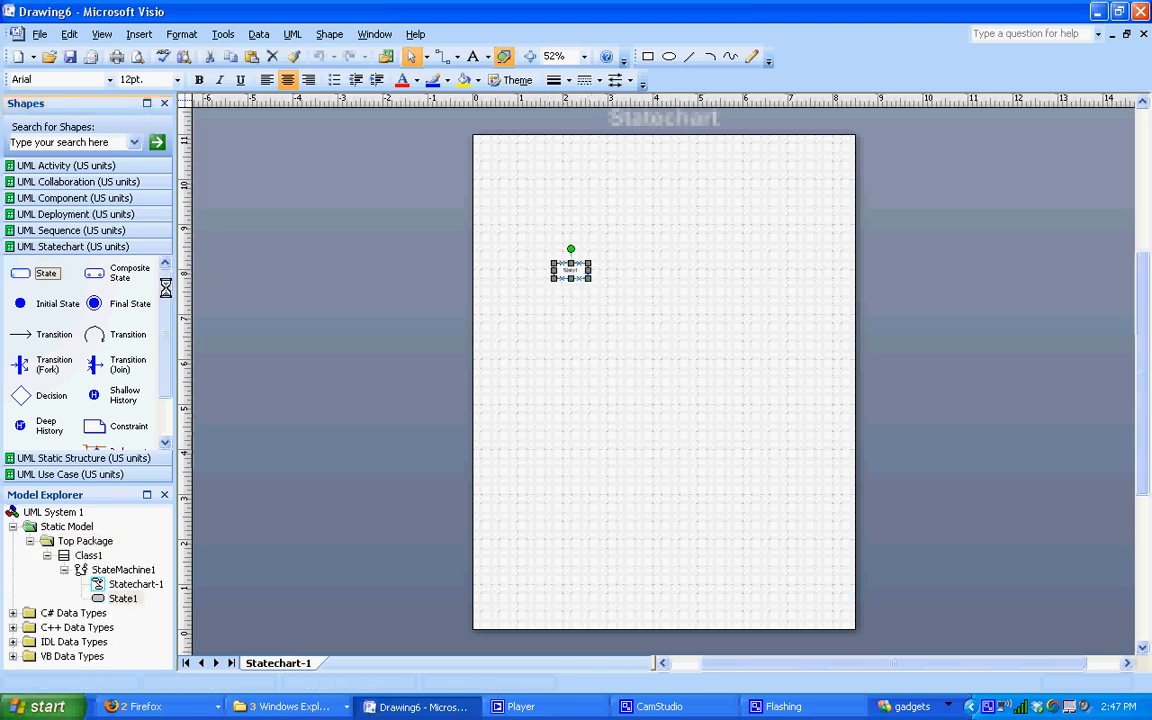
pyautogui.moveTo(47, 275); pyautogui.dragTo(680, 269)
pyautogui.moveTo(57, 305); pyautogui.dragTo(548, 210)
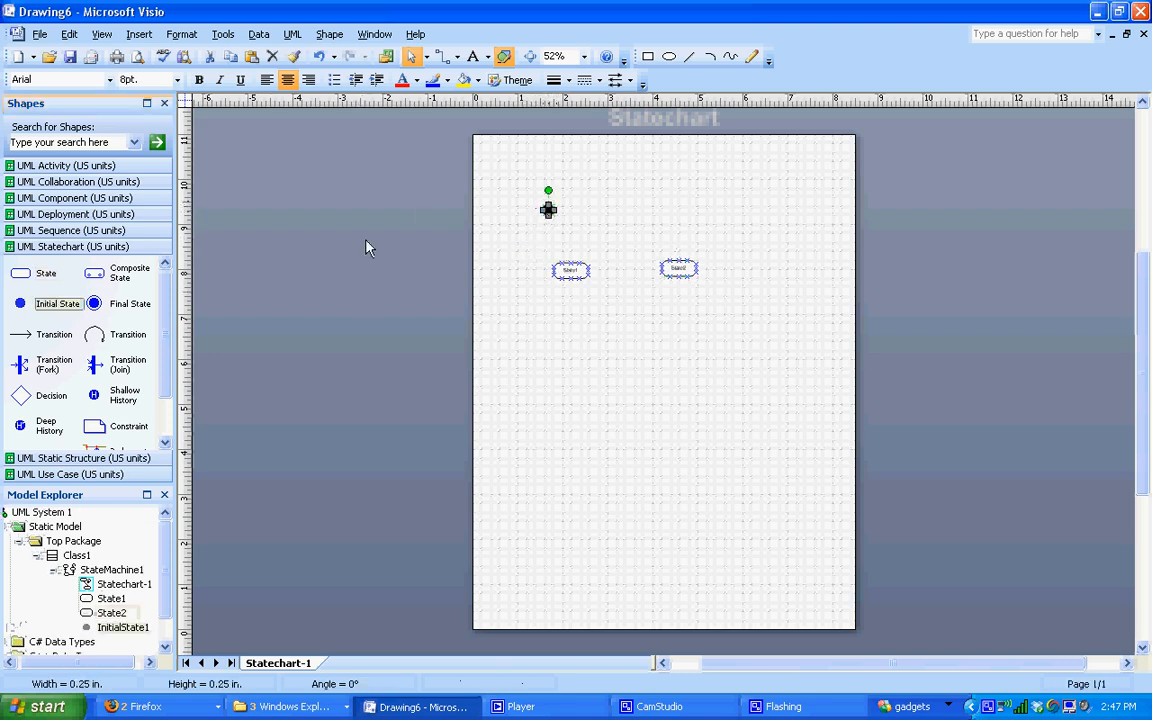
pyautogui.moveTo(120, 303); pyautogui.dragTo(739, 296)
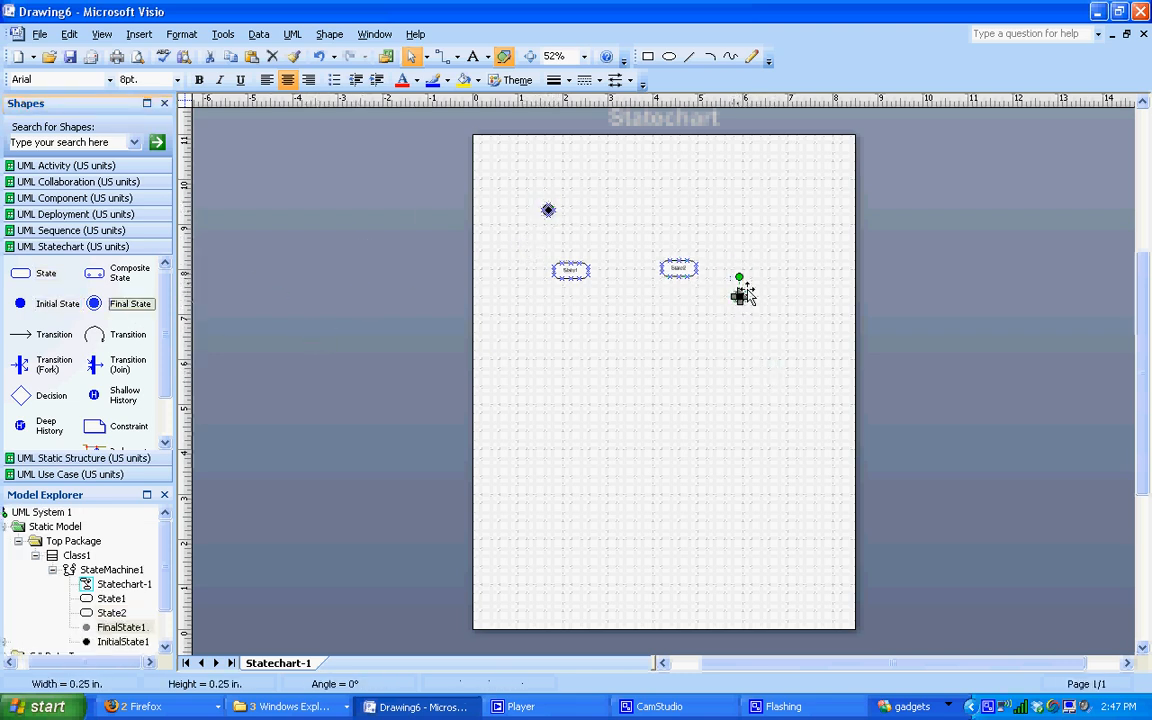
# Step: Zoom to 100% and reposition State2, the initial state and the final state
pyautogui.click(585, 57)
pyautogui.click(575, 118)
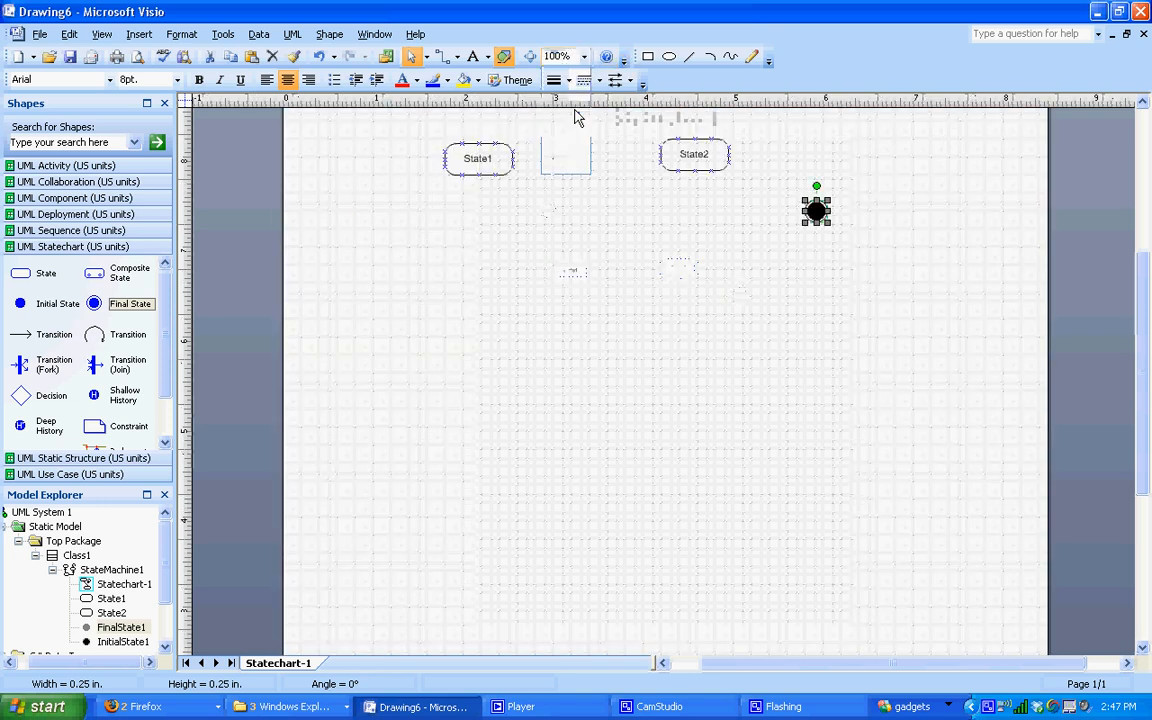
pyautogui.moveTo(1149, 365); pyautogui.dragTo(1148, 340)
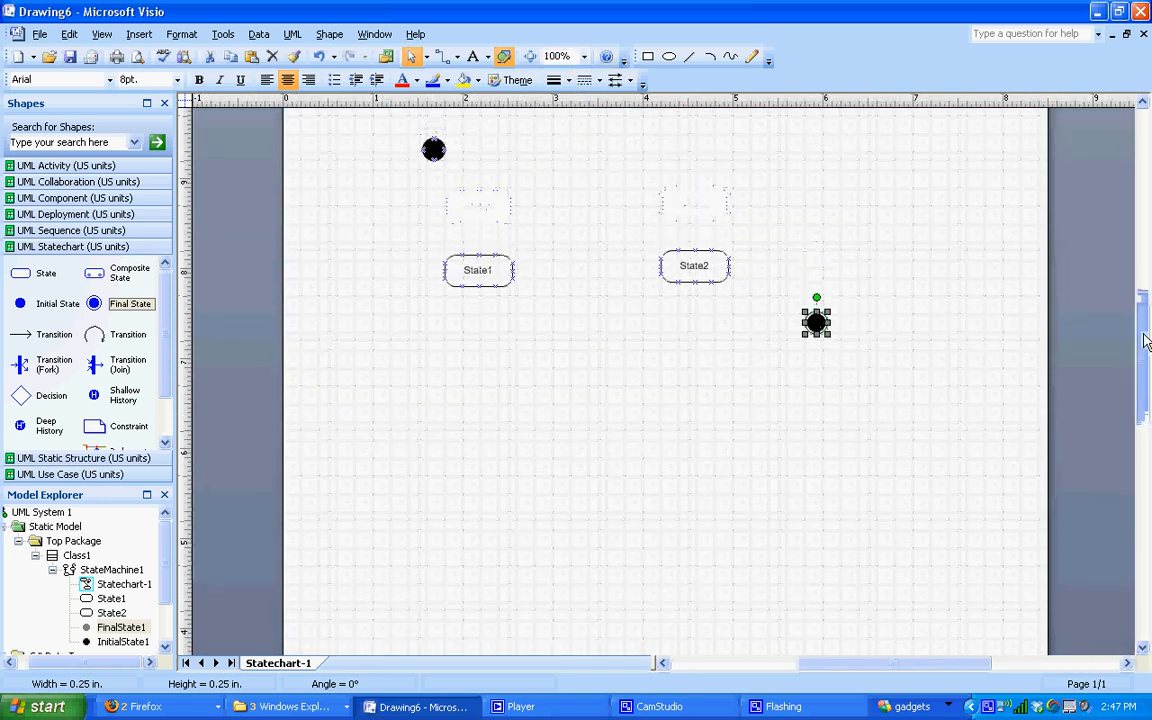
pyautogui.moveTo(716, 280); pyautogui.dragTo(716, 289)
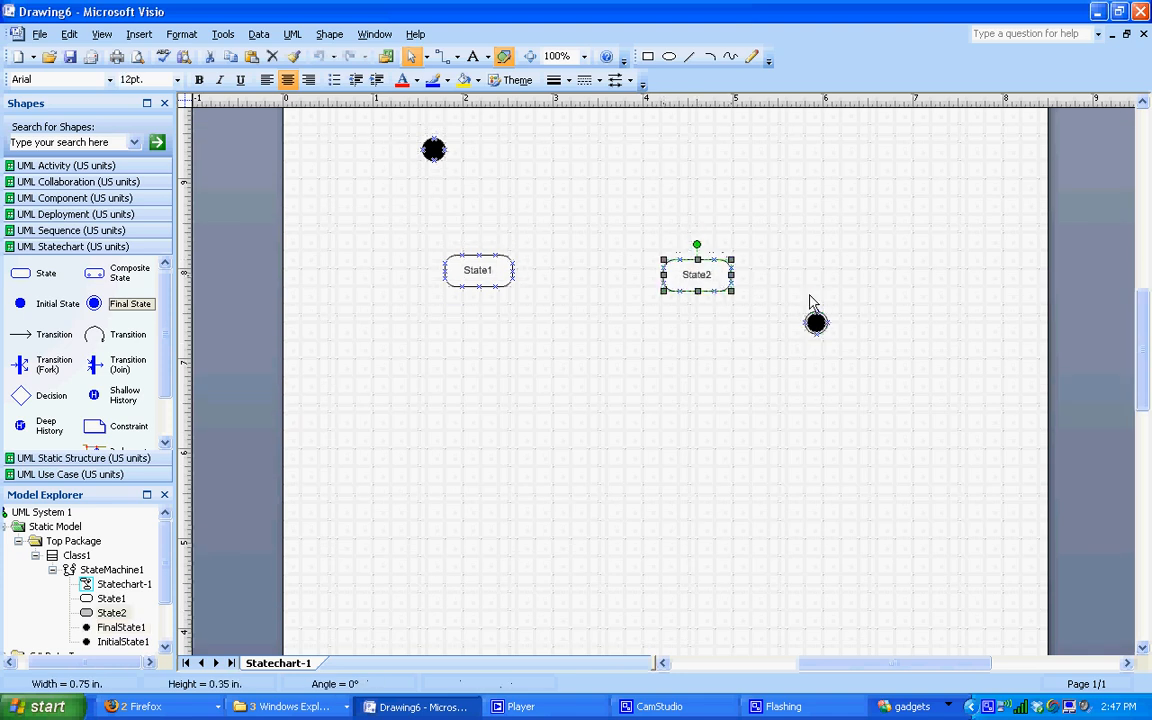
pyautogui.moveTo(437, 154); pyautogui.dragTo(374, 166)
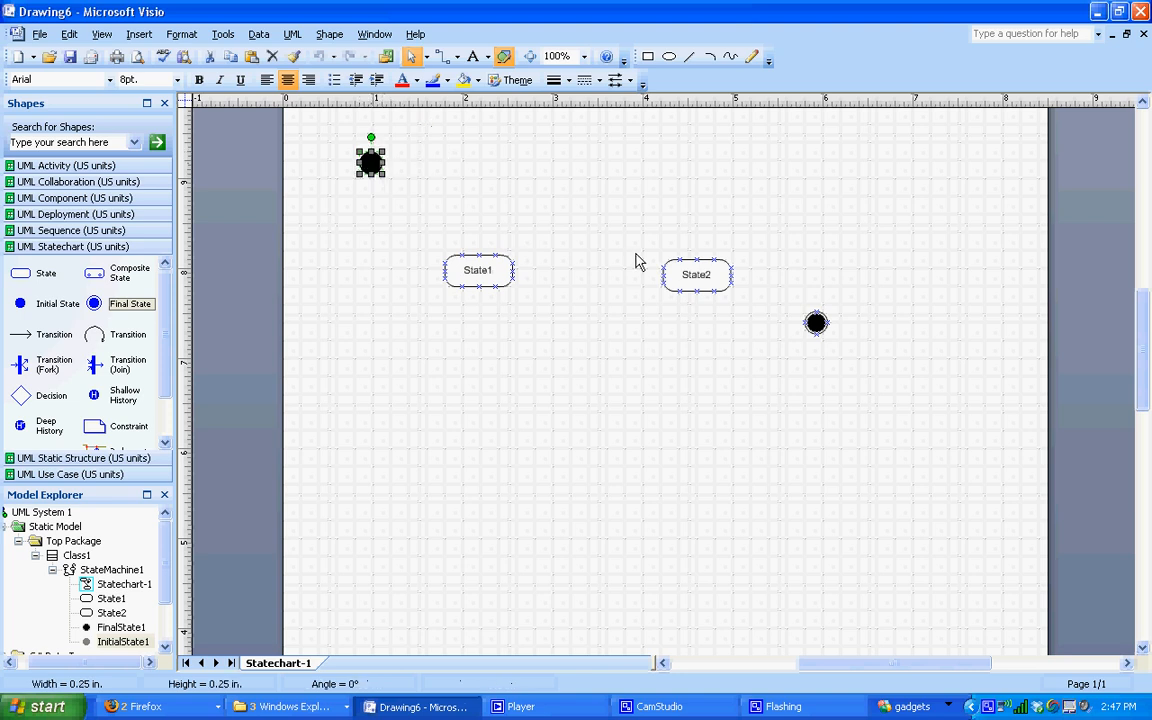
pyautogui.moveTo(826, 330); pyautogui.dragTo(853, 354)
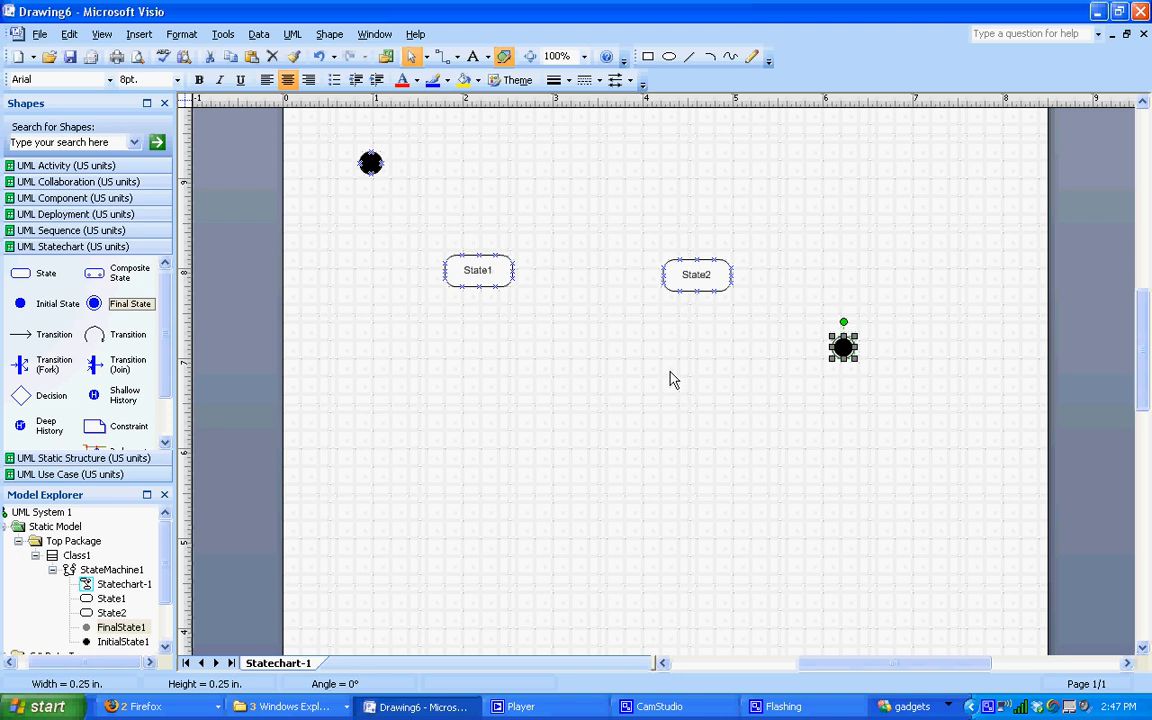
# Step: Rename State1 to 'Admitted' and State2 to 'Released' in UML State Properties
pyautogui.doubleClick(480, 270)
pyautogui.write('Admitted')
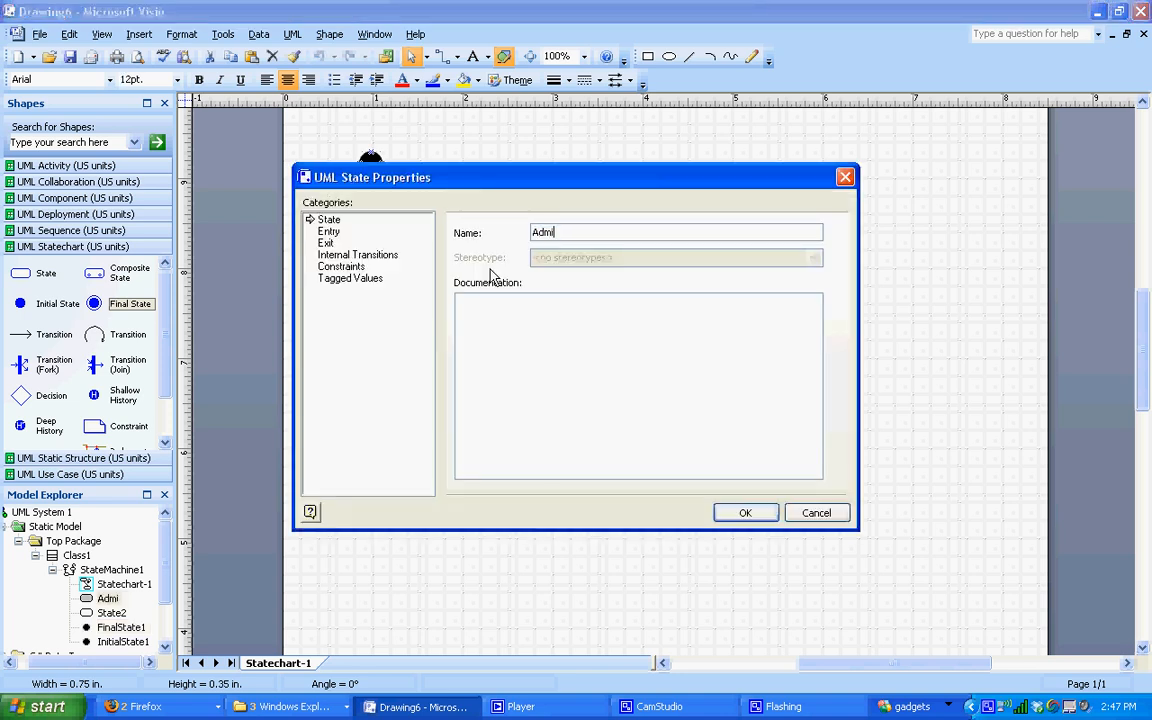
pyautogui.press('Return')
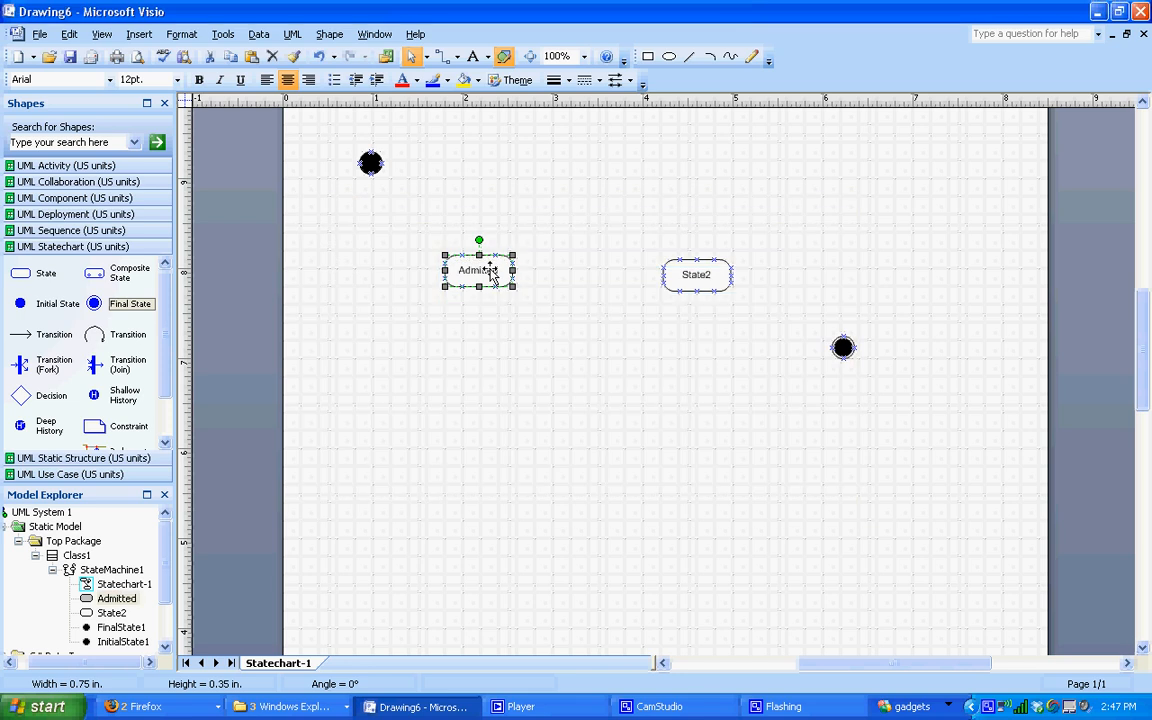
pyautogui.doubleClick(692, 274)
pyautogui.write('Released')
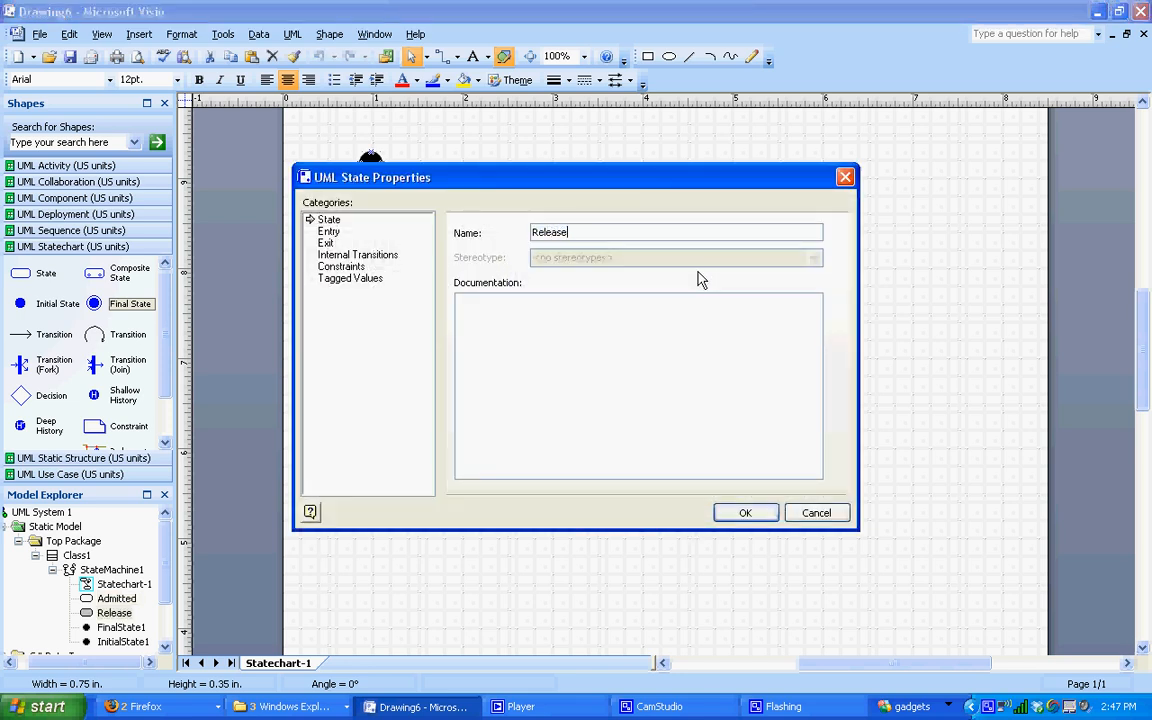
pyautogui.click(745, 512)
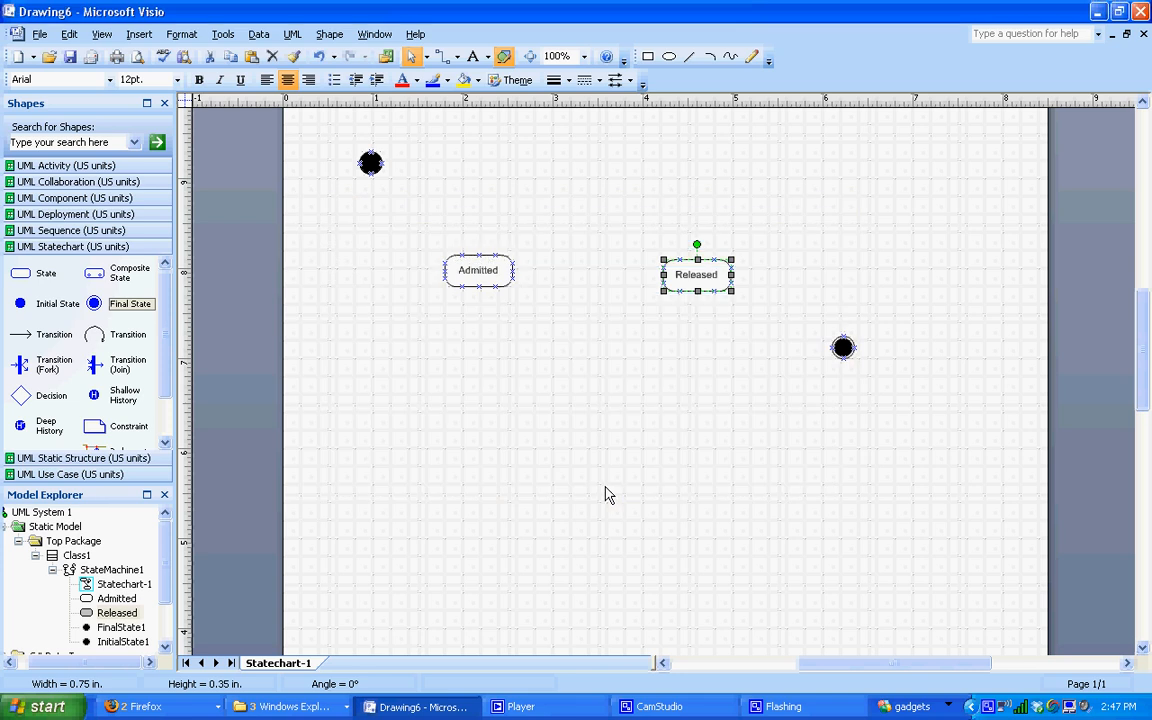
pyautogui.click(607, 492)
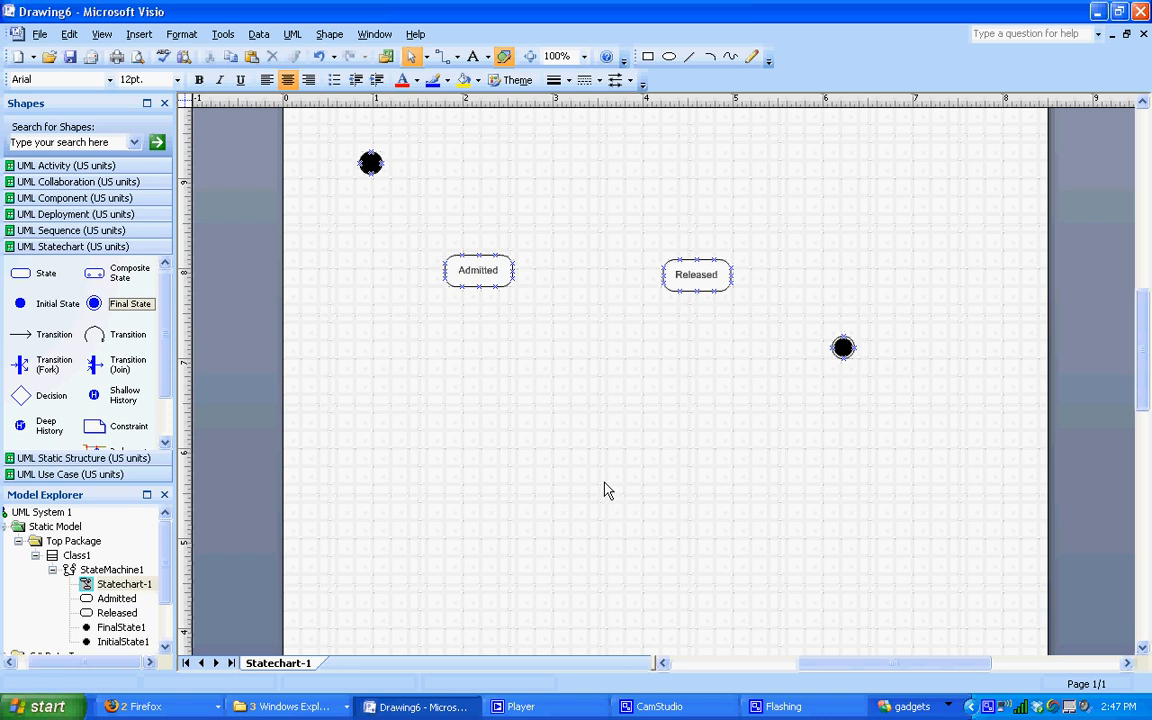
# Step: Add three transitions: initial state to Admitted, Admitted to Released, Released to final state
pyautogui.moveTo(58, 334); pyautogui.dragTo(512, 271)
pyautogui.moveTo(612, 314); pyautogui.dragTo(663, 275)
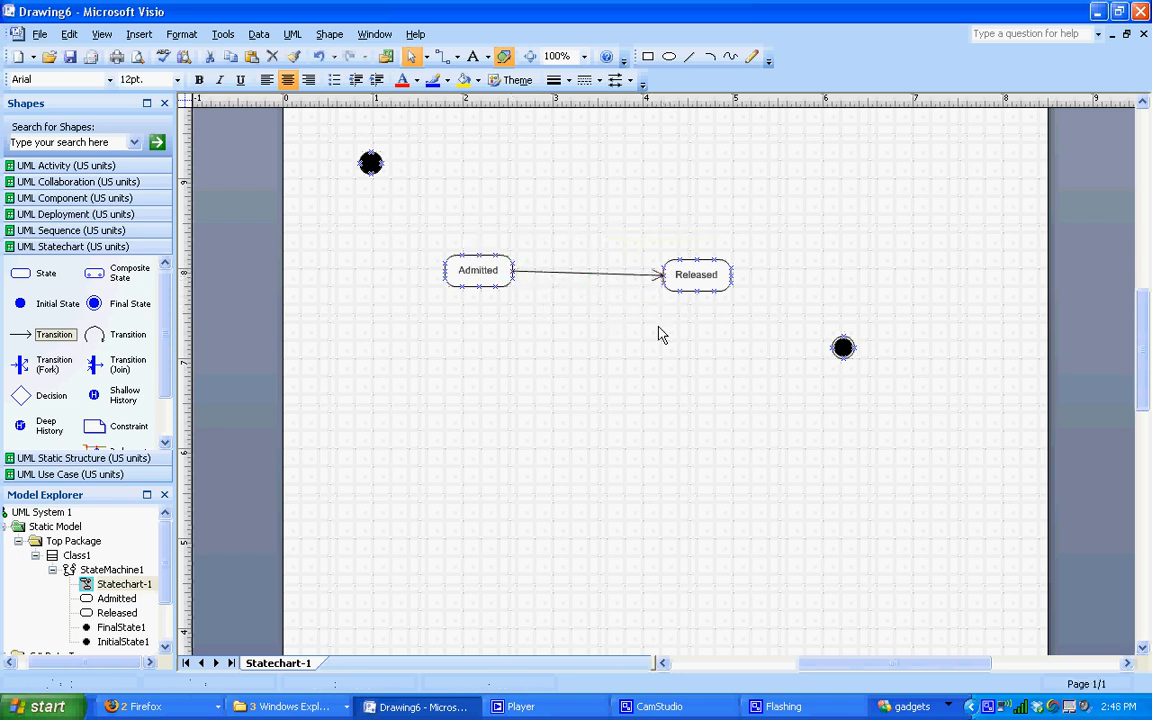
pyautogui.click(56, 338)
pyautogui.moveTo(57, 341); pyautogui.dragTo(370, 172)
pyautogui.moveTo(476, 205); pyautogui.dragTo(444, 269)
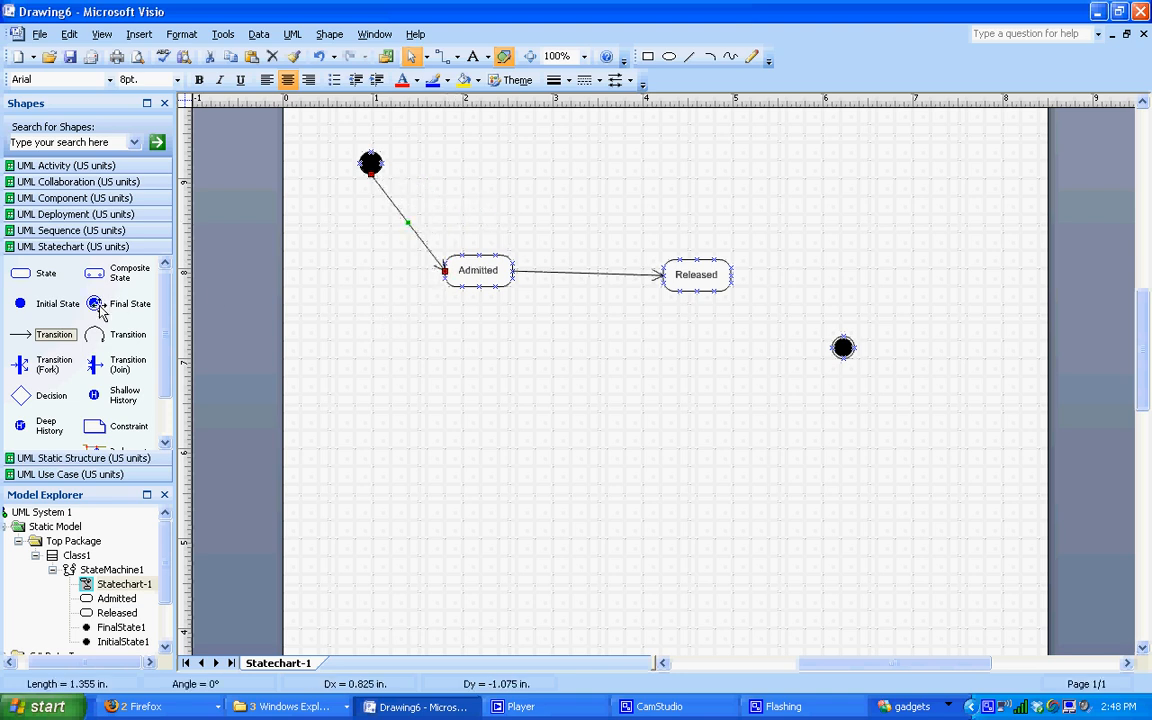
pyautogui.moveTo(57, 336); pyautogui.dragTo(826, 347)
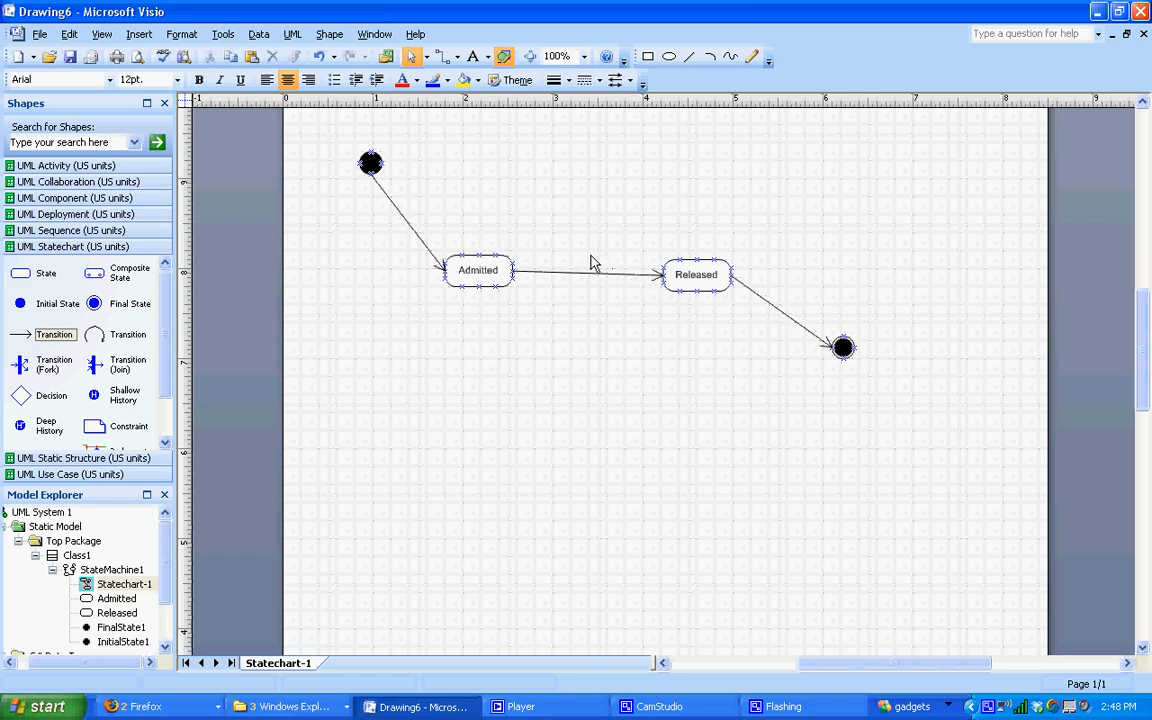
pyautogui.doubleClick(558, 272)
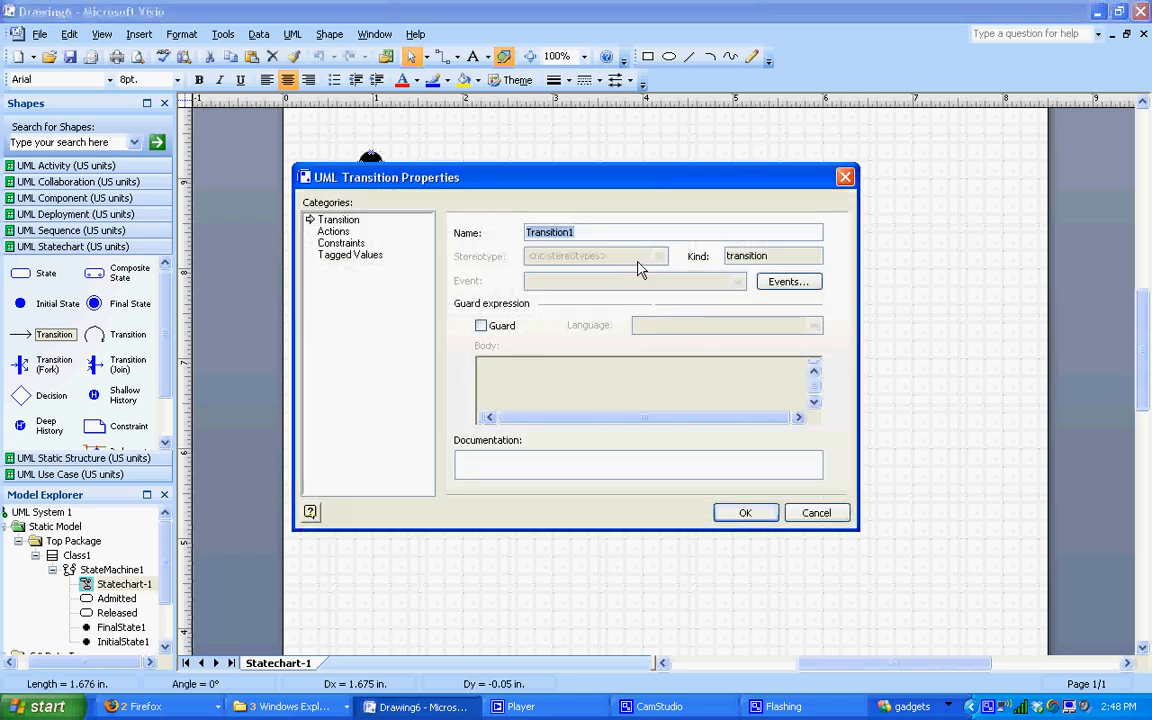
pyautogui.moveTo(617, 193); pyautogui.dragTo(648, 214)
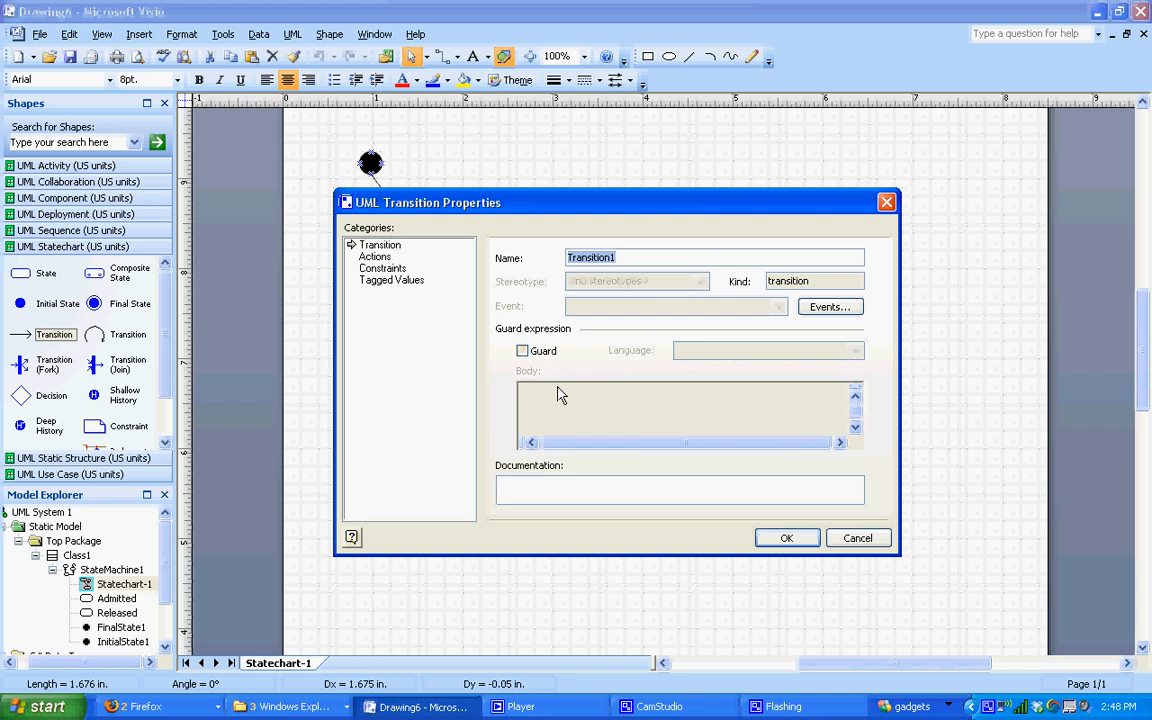
pyautogui.moveTo(785, 215); pyautogui.dragTo(785, 317)
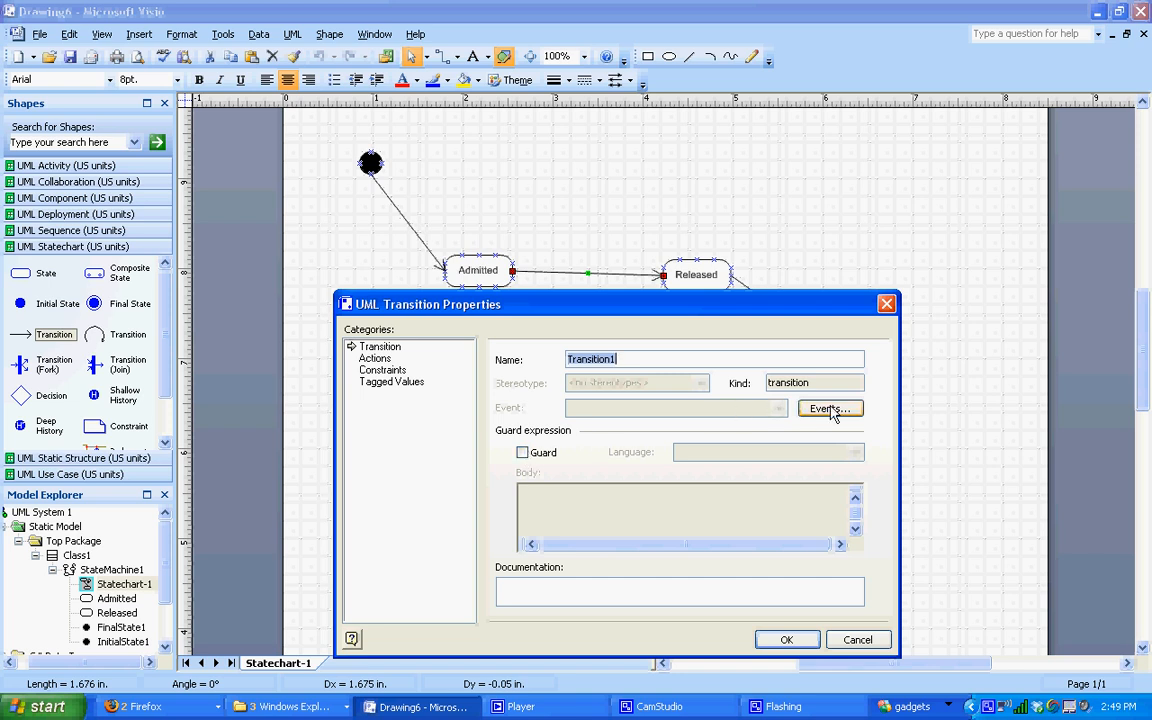
pyautogui.click(856, 640)
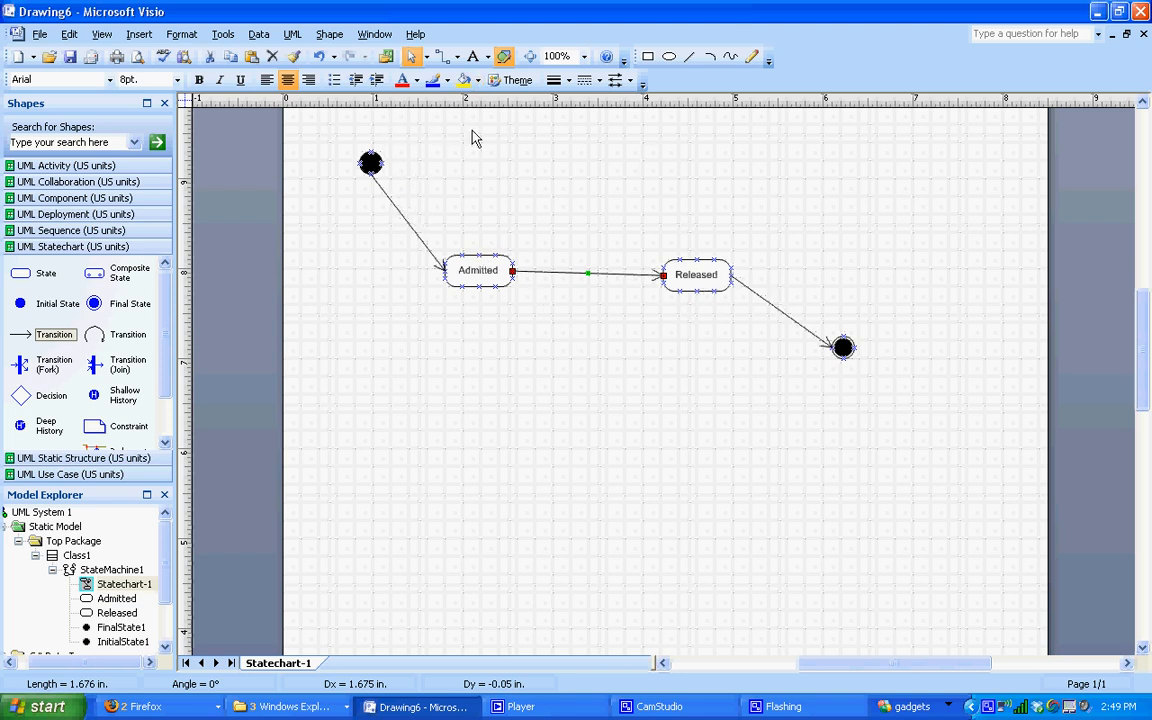
# Step: Add a 'Patient Checks In' text label beside the first transition
pyautogui.click(474, 58)
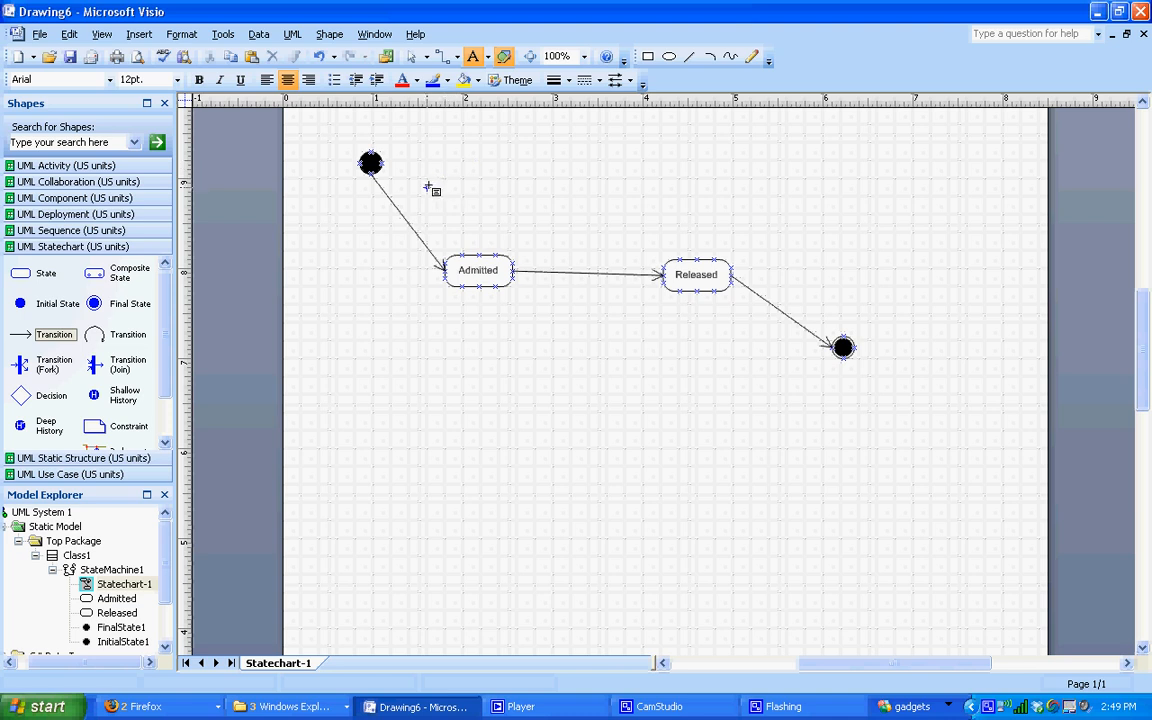
pyautogui.click(428, 188)
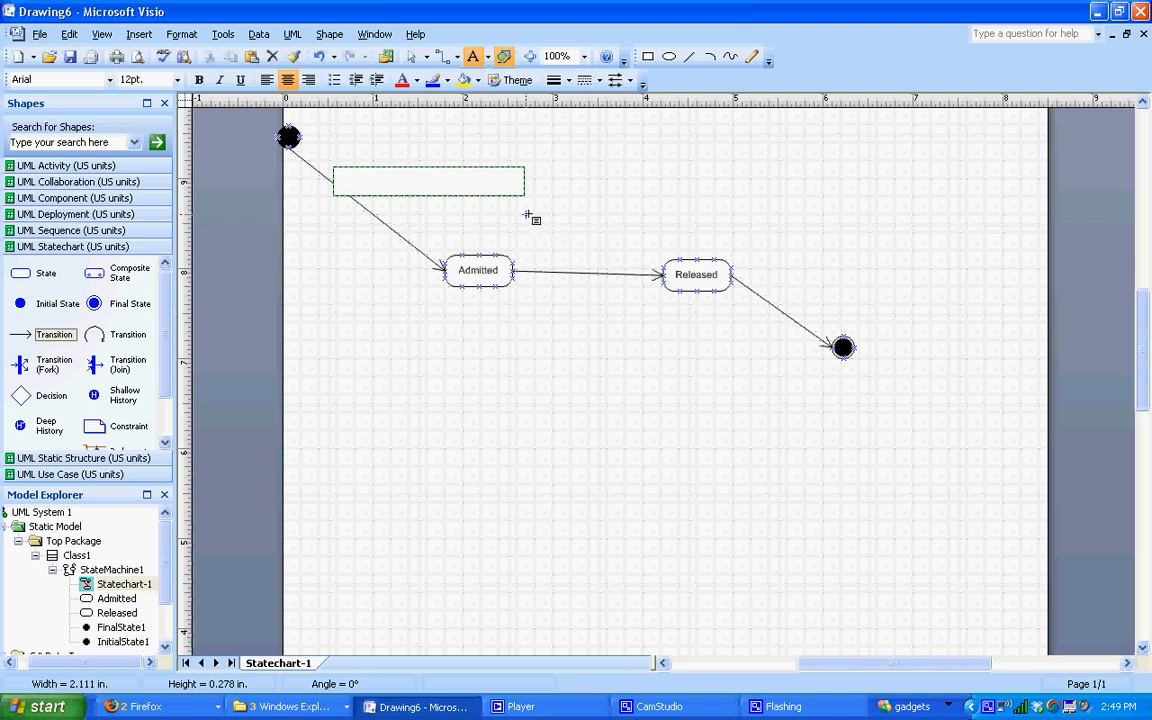
pyautogui.write('Patie')
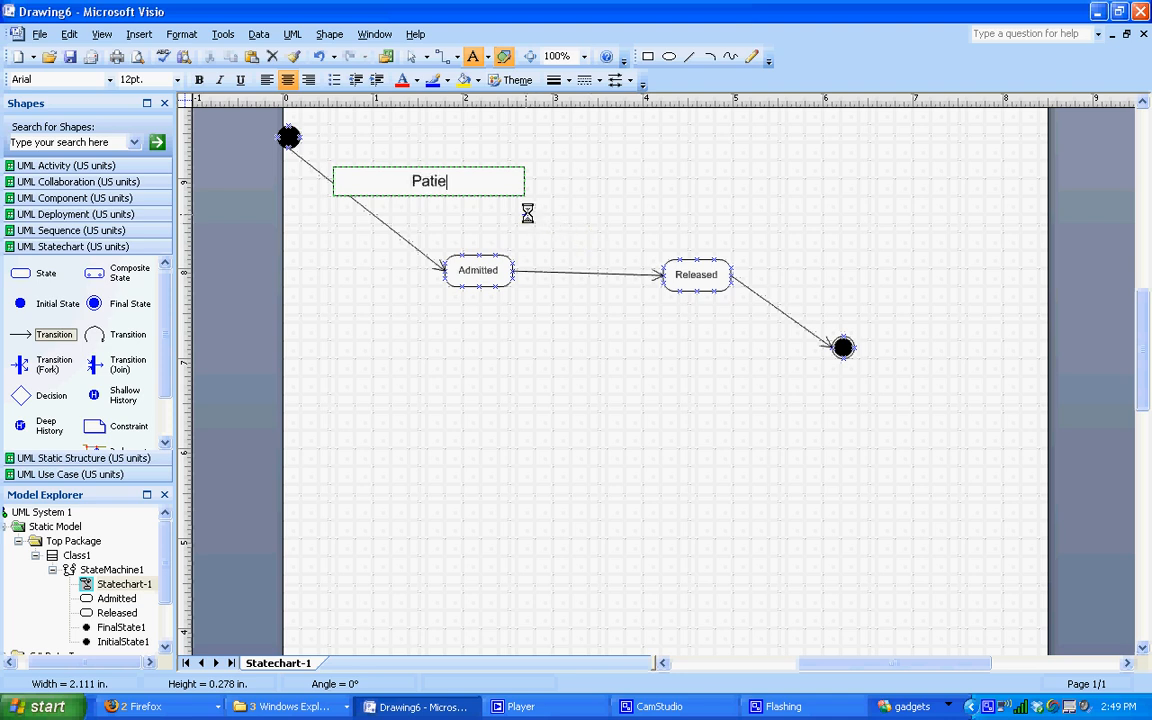
pyautogui.write('nt Checks')
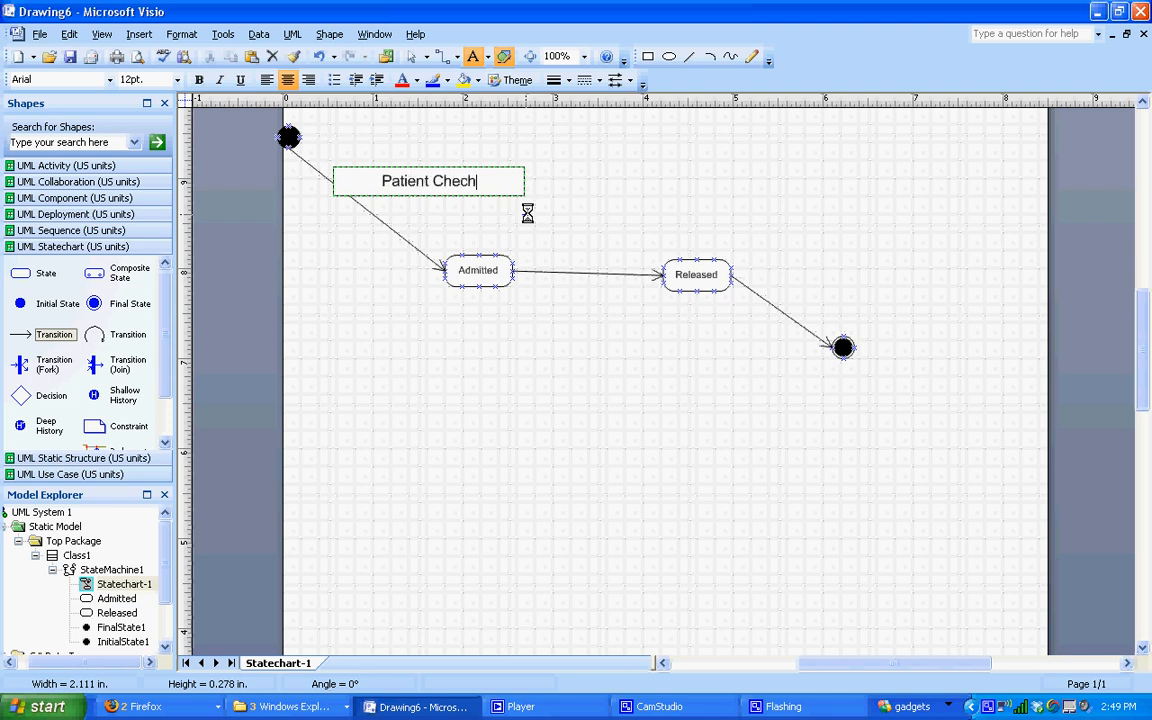
pyautogui.write(' In')
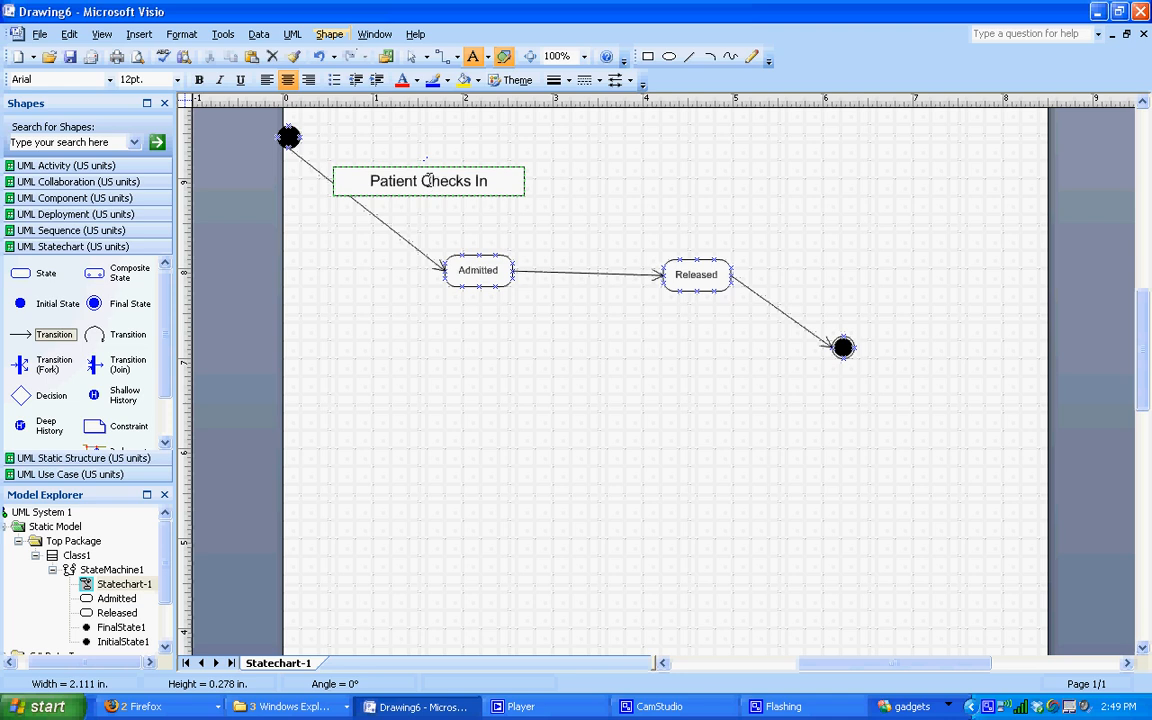
pyautogui.click(535, 200)
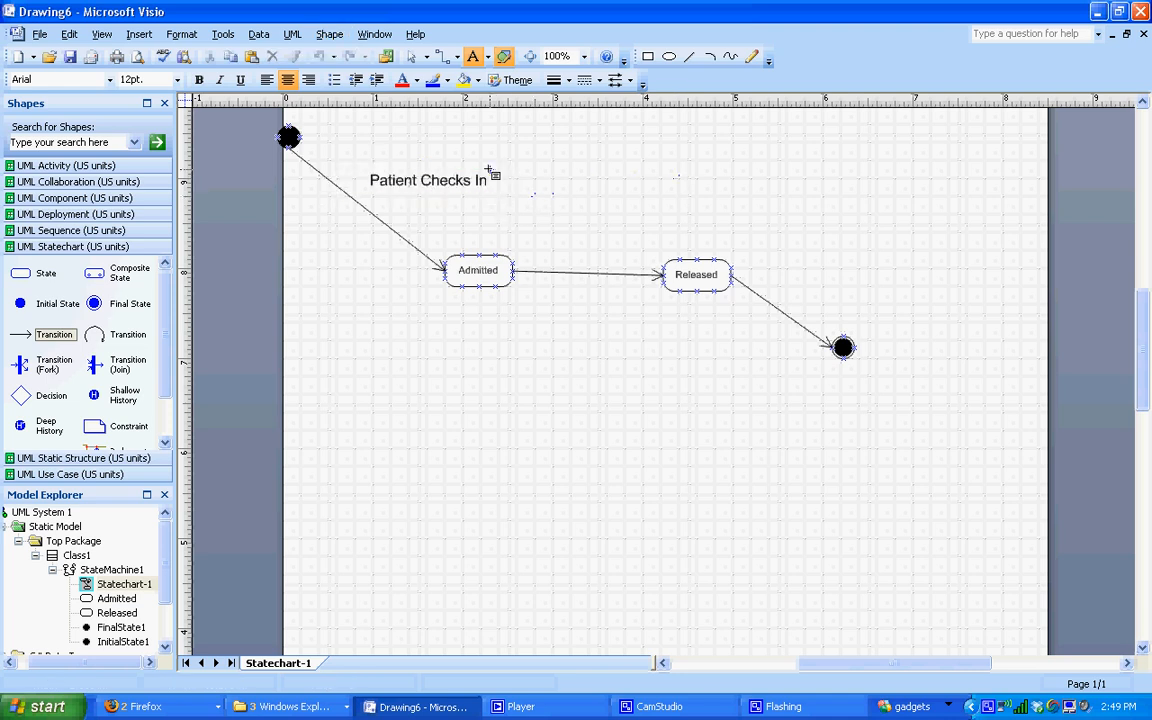
# Step: Set the label to 10 pt, wrap it onto two lines, and move the initial state down-right
pyautogui.click(411, 57)
pyautogui.click(424, 180)
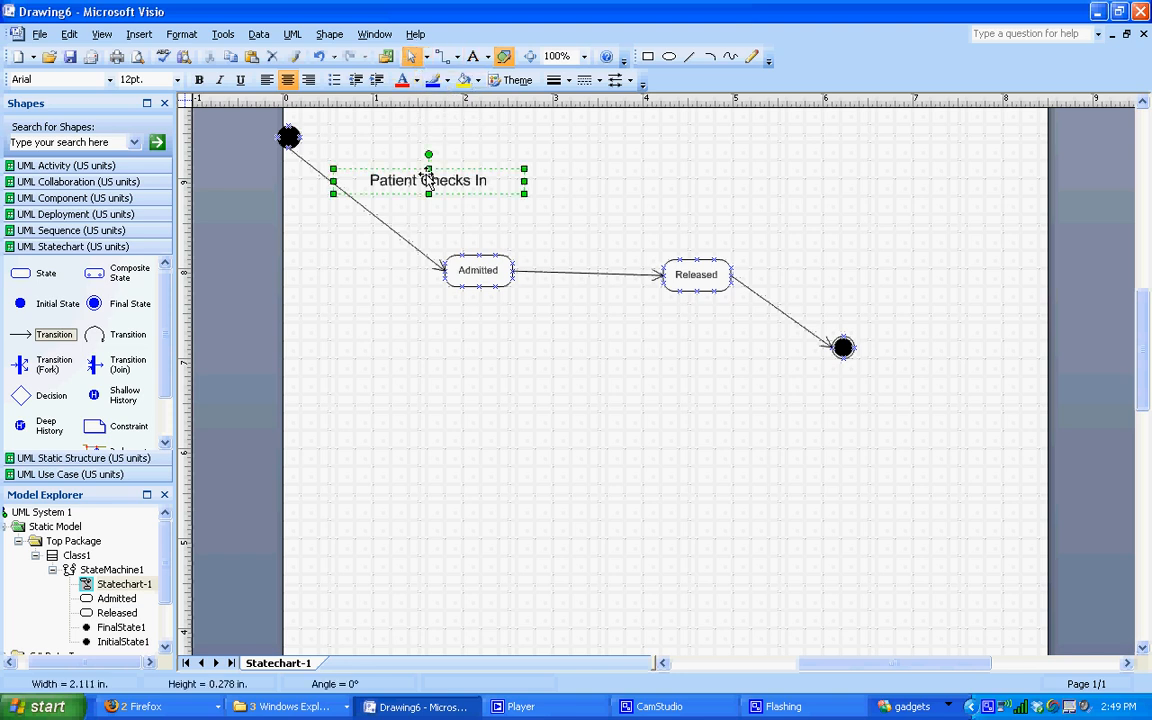
pyautogui.moveTo(474, 167)
pyautogui.mouseDown()
pyautogui.moveTo(526, 165)
pyautogui.moveTo(526, 178)
pyautogui.moveTo(490, 178)
pyautogui.mouseUp()
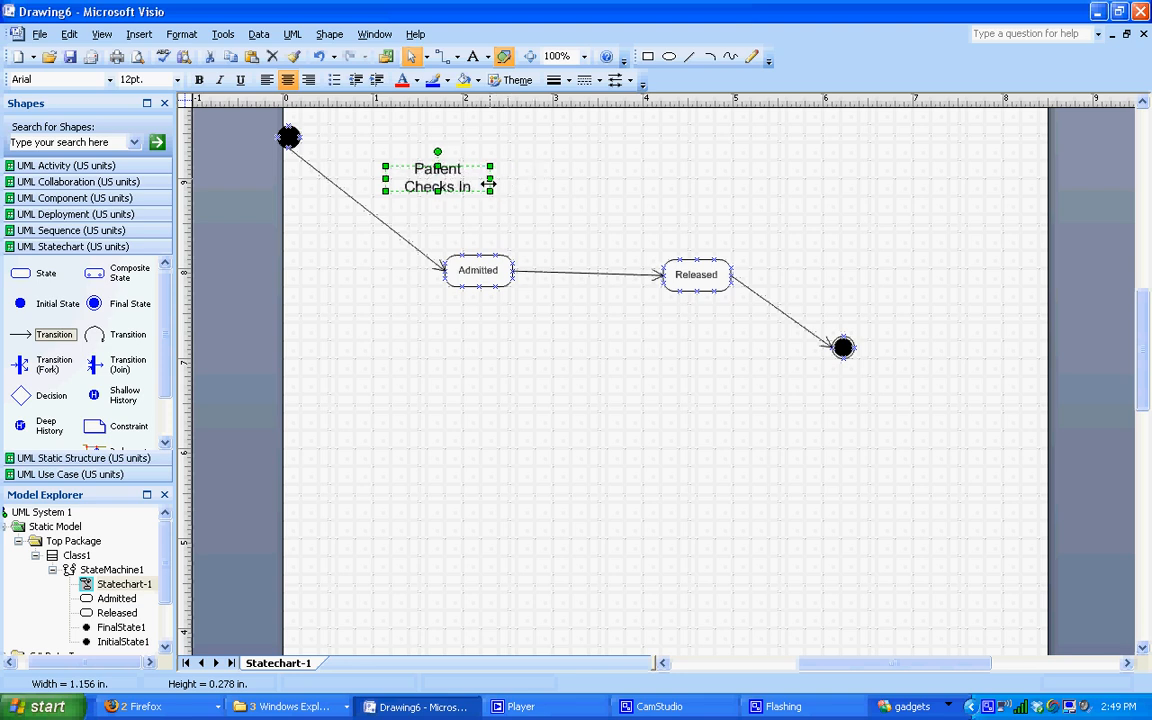
pyautogui.click(177, 80)
pyautogui.click(130, 132)
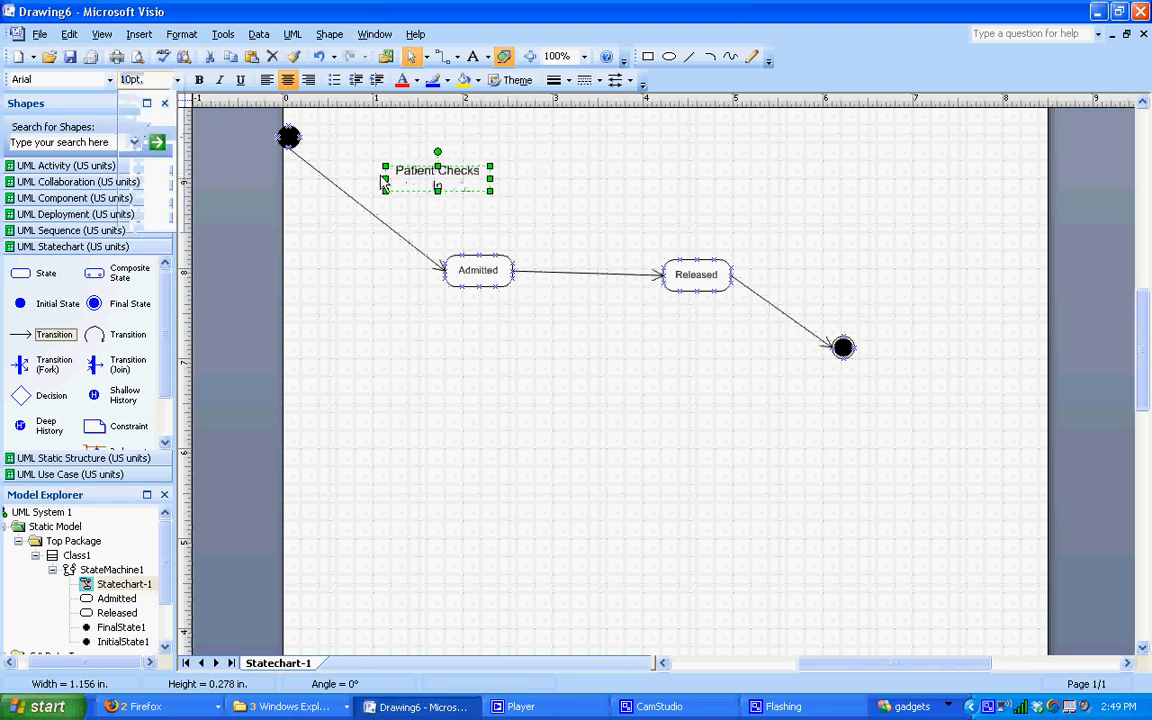
pyautogui.moveTo(490, 179); pyautogui.dragTo(436, 202)
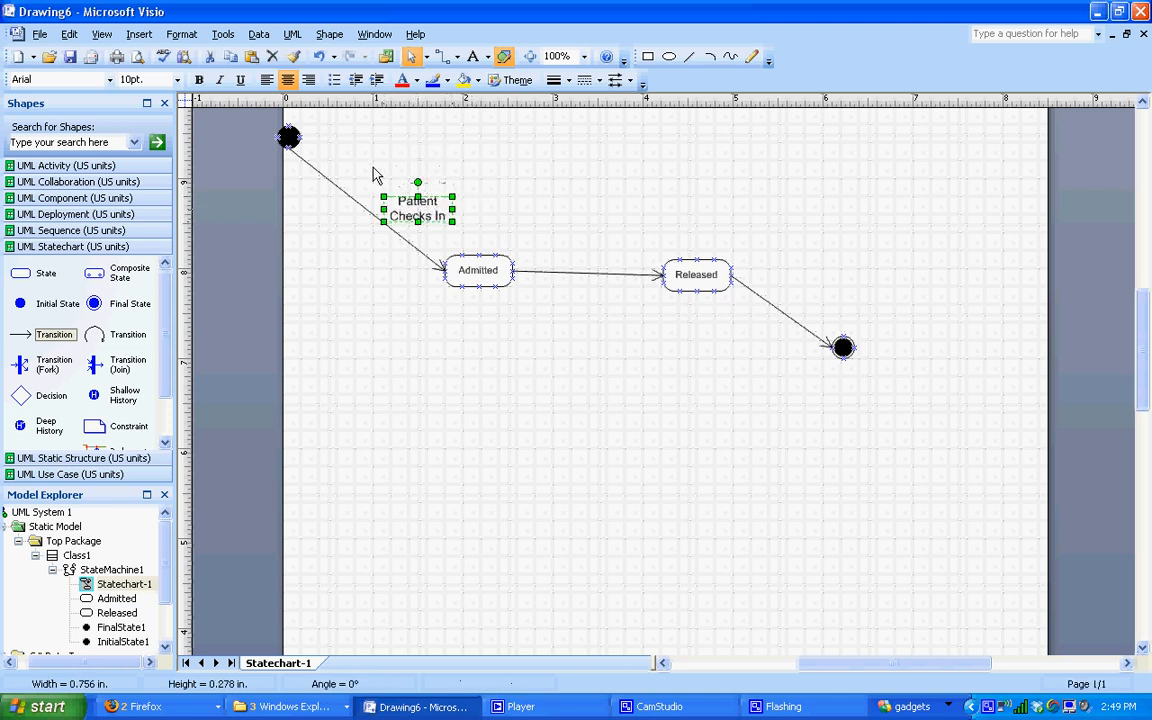
pyautogui.moveTo(290, 140); pyautogui.dragTo(348, 160)
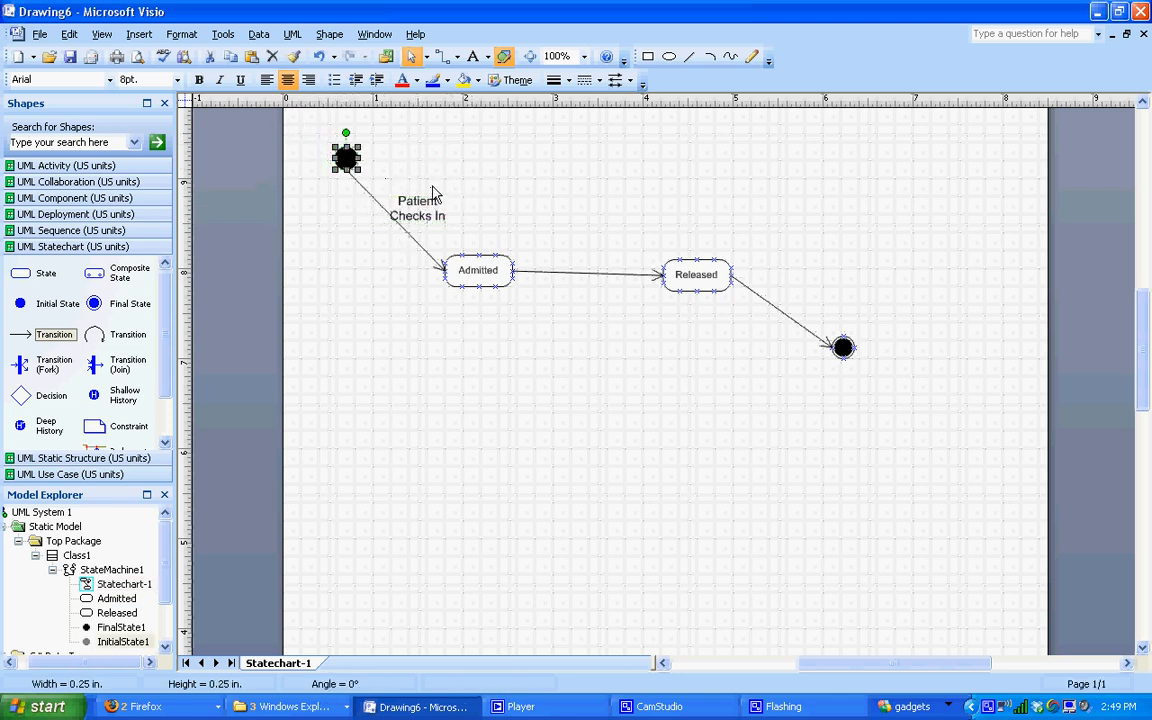
pyautogui.moveTo(429, 208); pyautogui.dragTo(439, 205)
# Step: Copy the 'Patient Checks In' label and place a copy above the Admitted–Released transition
pyautogui.click(493, 199)
pyautogui.click(446, 203)
pyautogui.hotkey('ctrl', 'c')
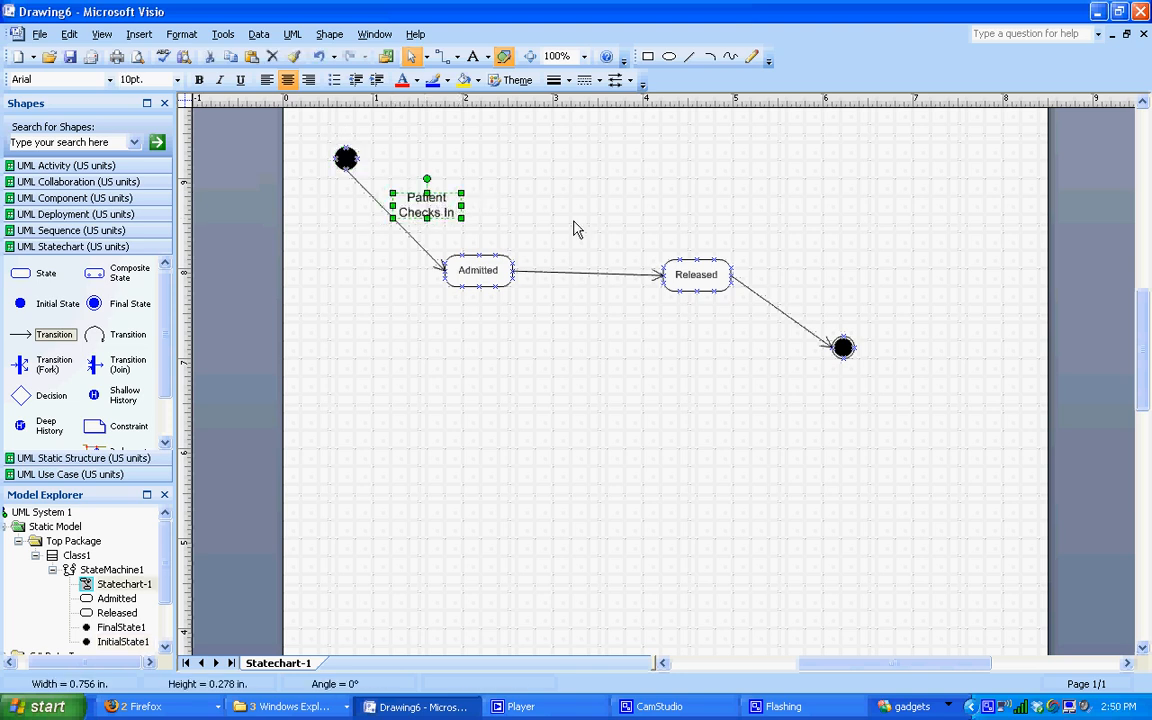
pyautogui.click(576, 229)
pyautogui.hotkey('ctrl', 'v')
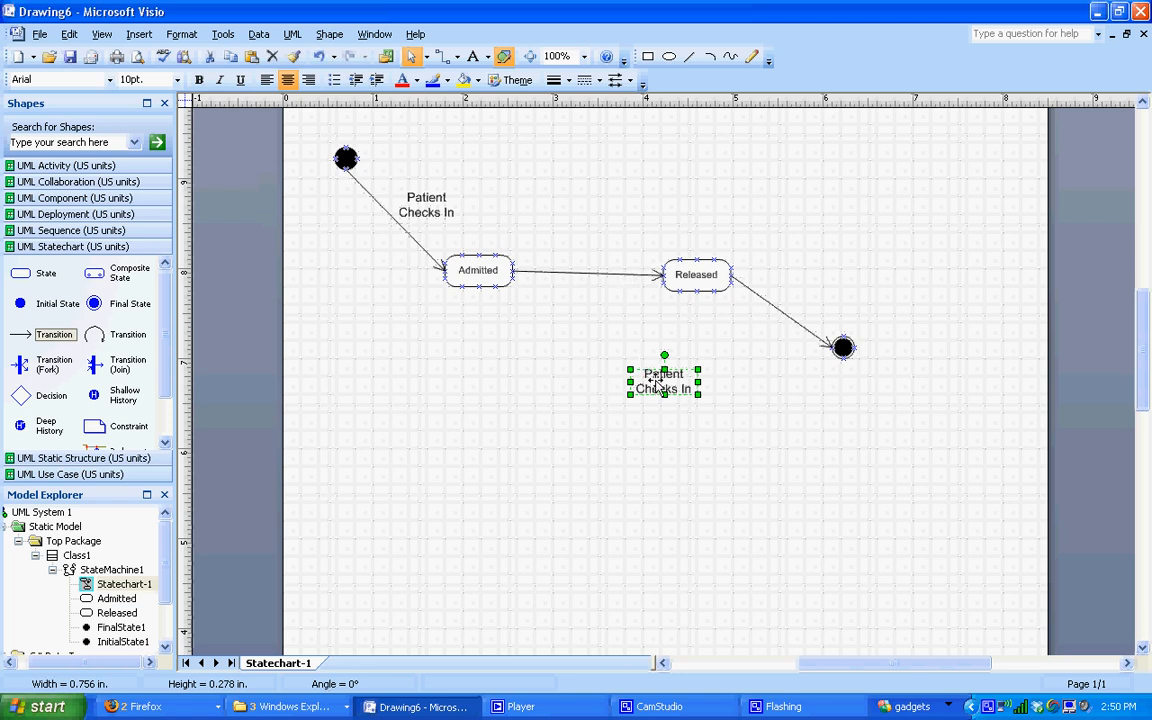
pyautogui.moveTo(650, 383); pyautogui.dragTo(567, 234)
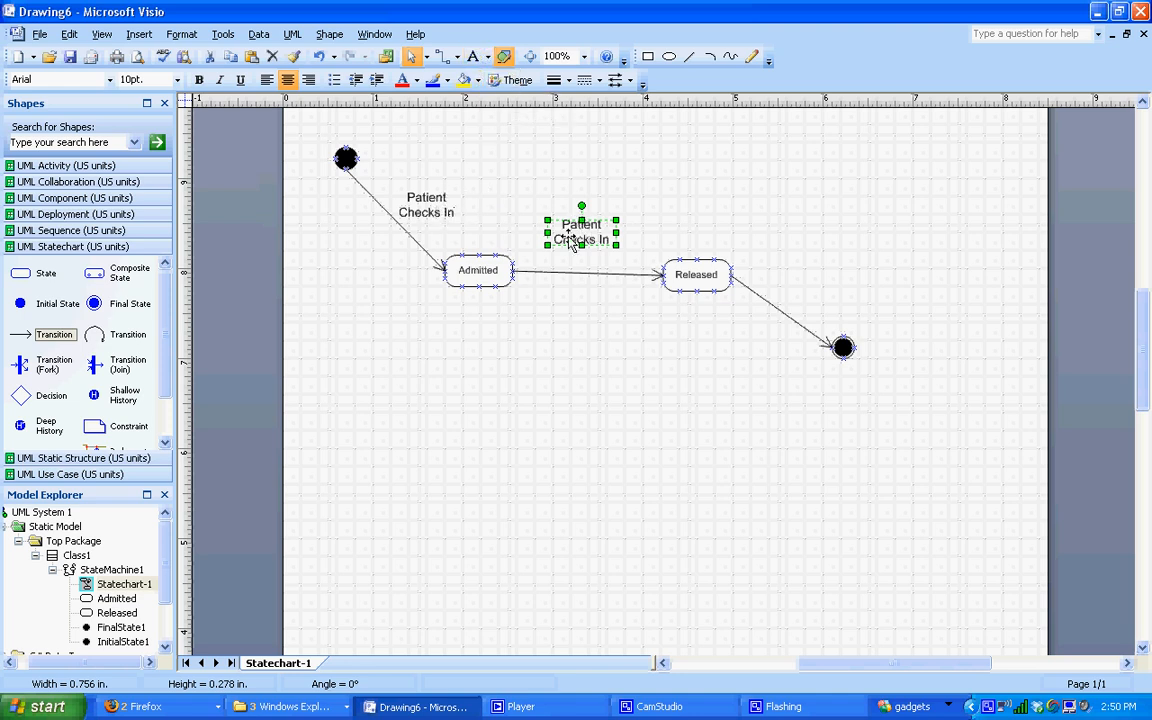
# Step: Paste another copy of the label beside the Released–final transition
pyautogui.click(430, 206)
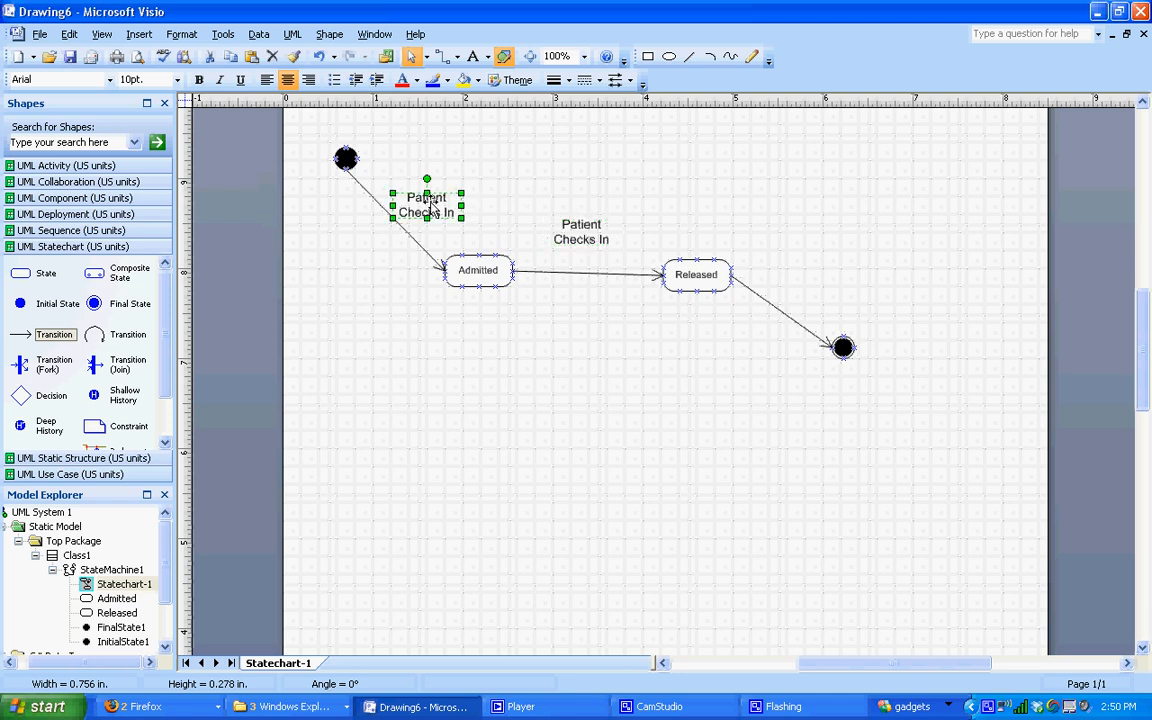
pyautogui.click(563, 178)
pyautogui.hotkey('ctrl', 'v')
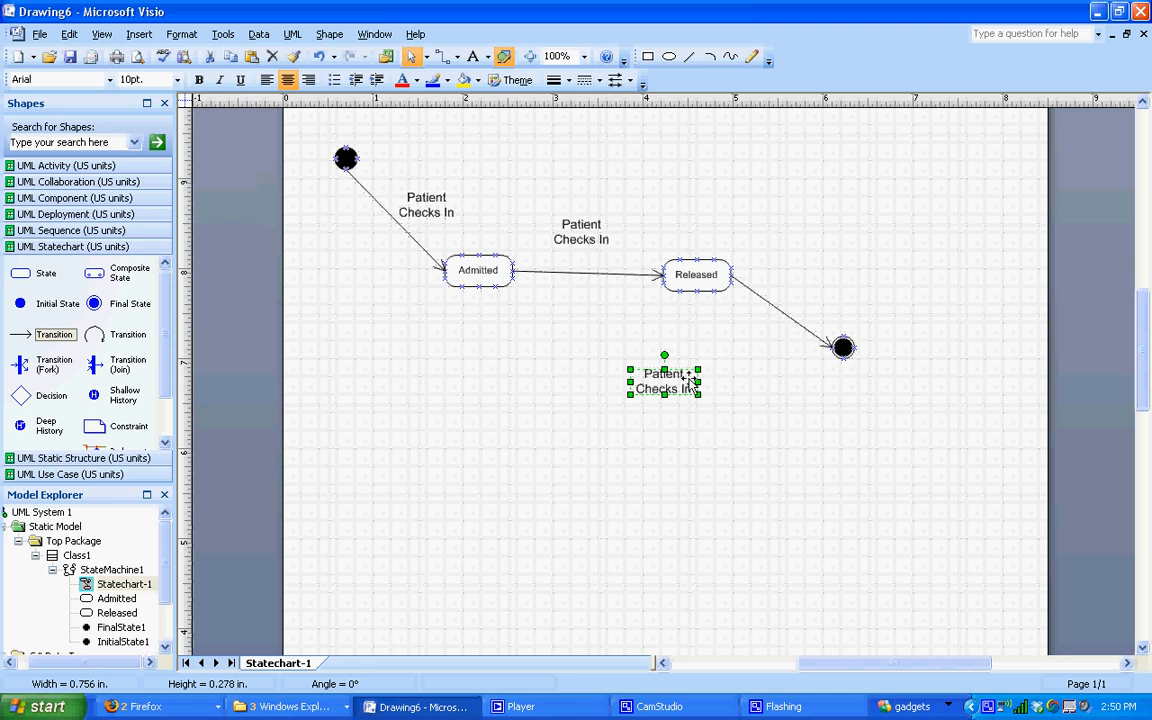
pyautogui.moveTo(695, 383); pyautogui.dragTo(844, 278)
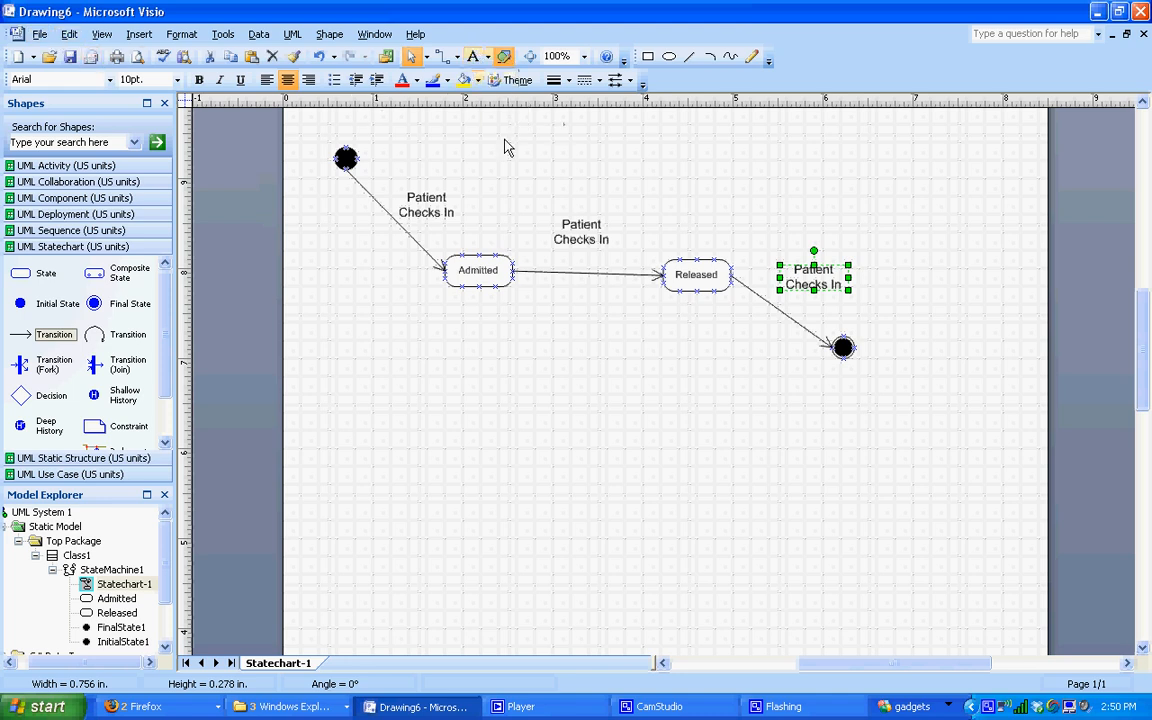
# Step: Change the middle label's text to 'Patient Checks Out'
pyautogui.doubleClick(593, 238)
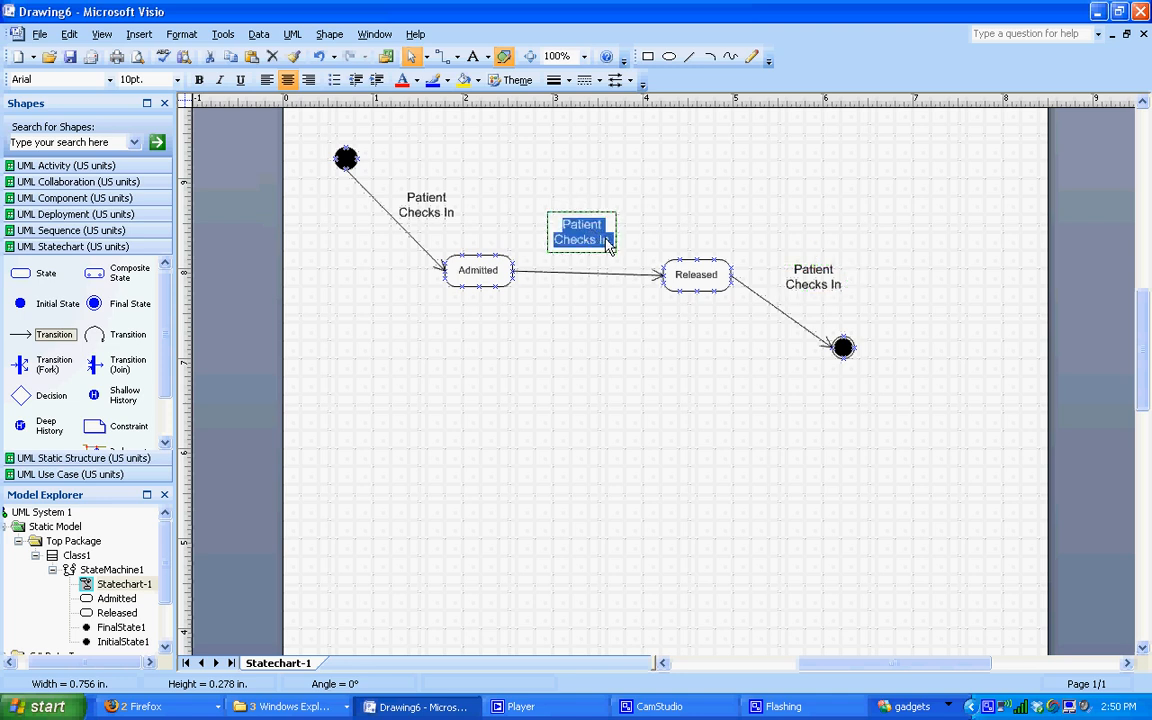
pyautogui.click(605, 241)
pyautogui.press('BackSpace')
pyautogui.press('BackSpace')
pyautogui.write('Out')
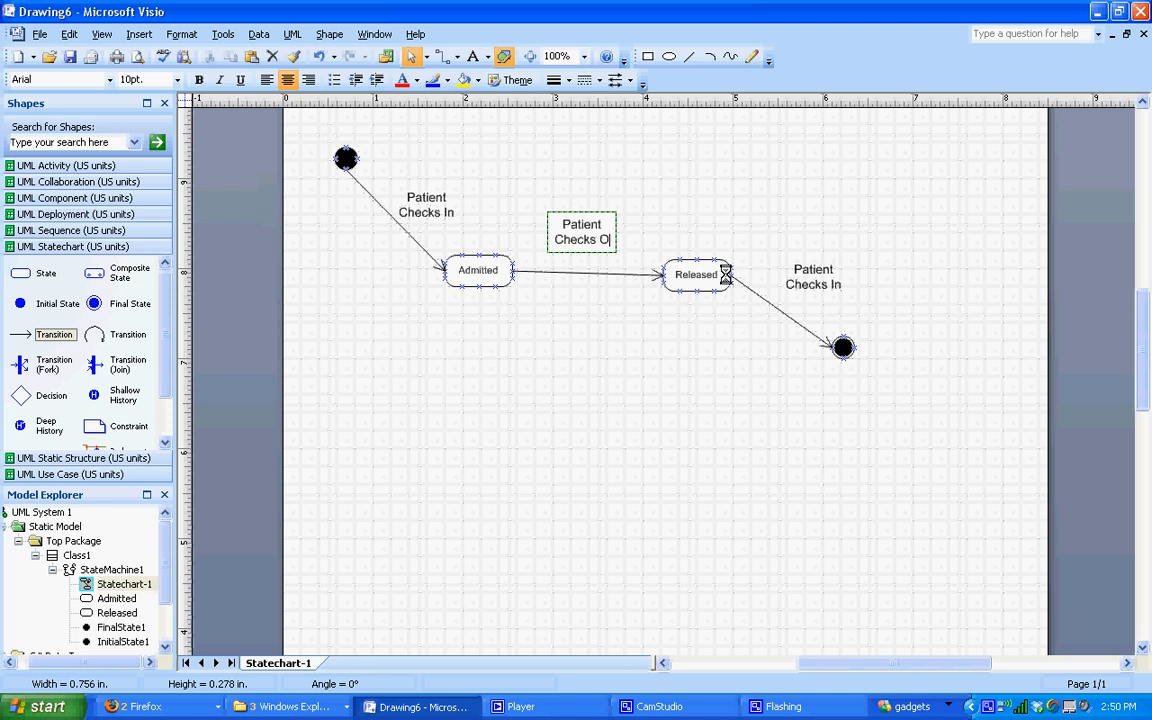
pyautogui.click(628, 224)
pyautogui.click(588, 236)
pyautogui.click(605, 317)
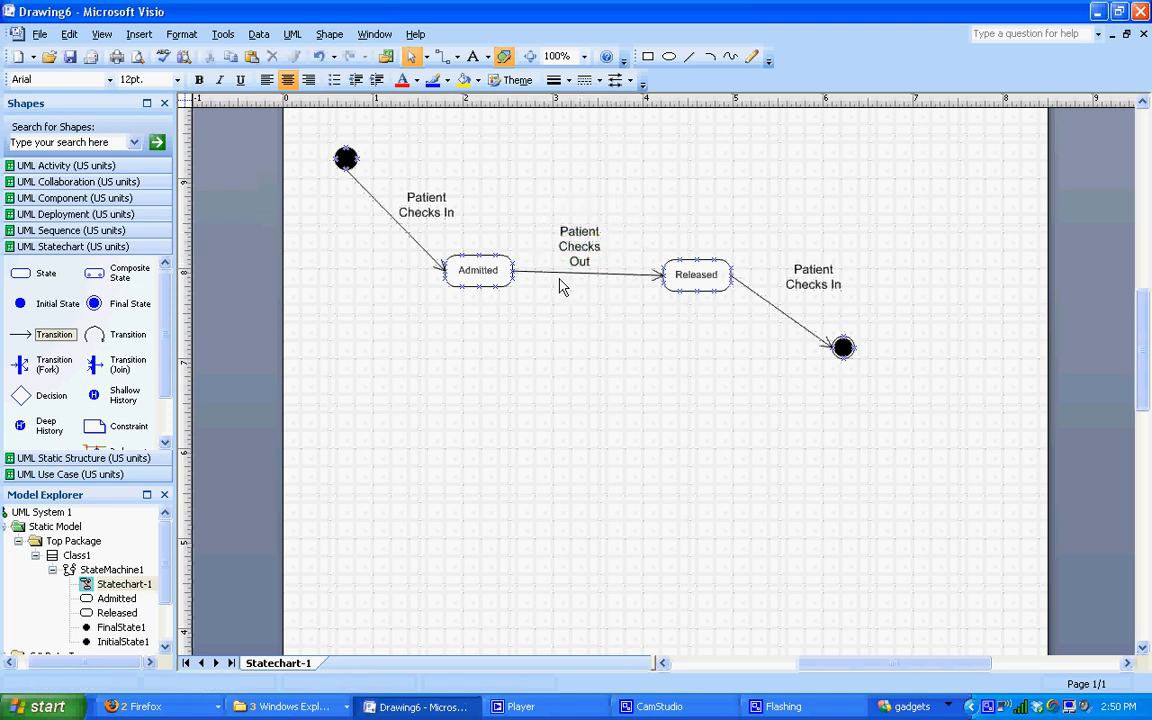
# Step: Nudge the third label into place and change its text to '<2 weeks'
pyautogui.moveTo(805, 283); pyautogui.dragTo(793, 290)
pyautogui.doubleClick(802, 286)
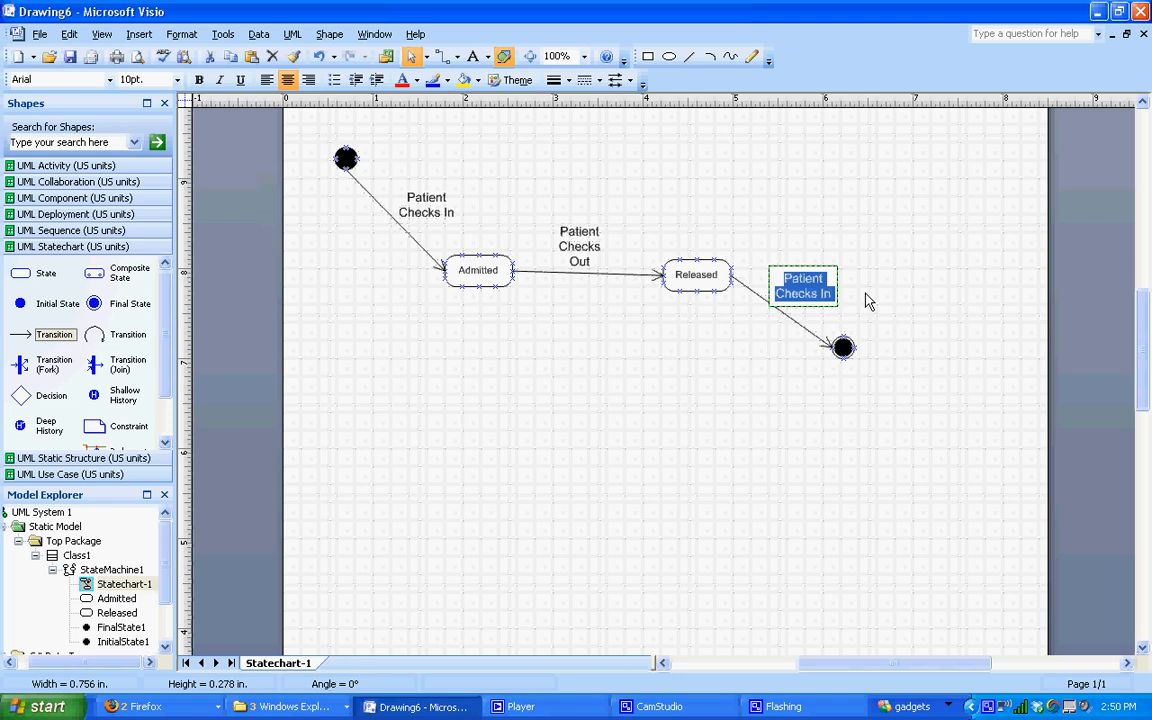
pyautogui.write('<')
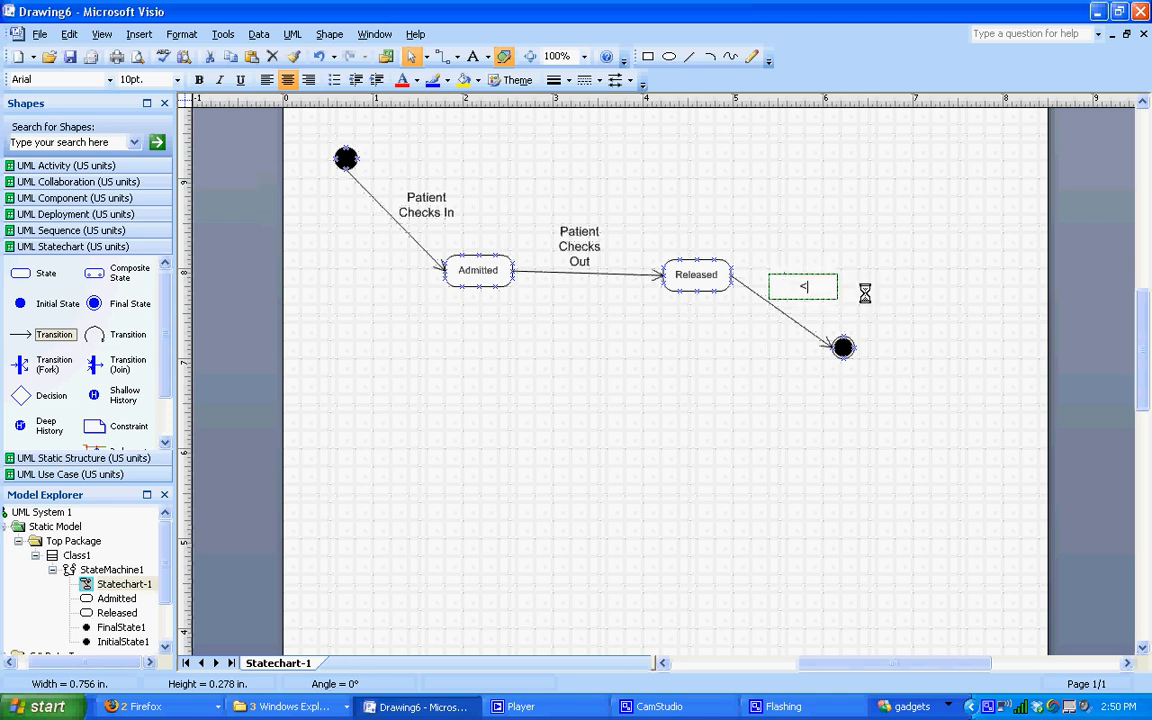
pyautogui.write('2weeks')
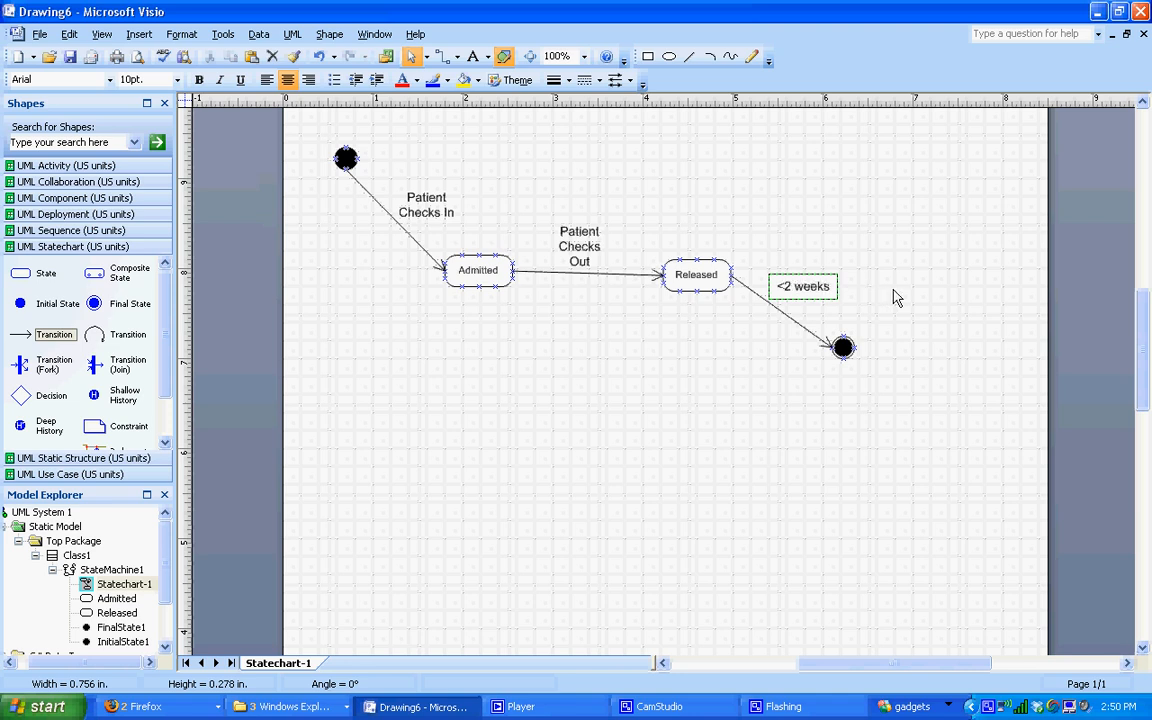
pyautogui.click(895, 298)
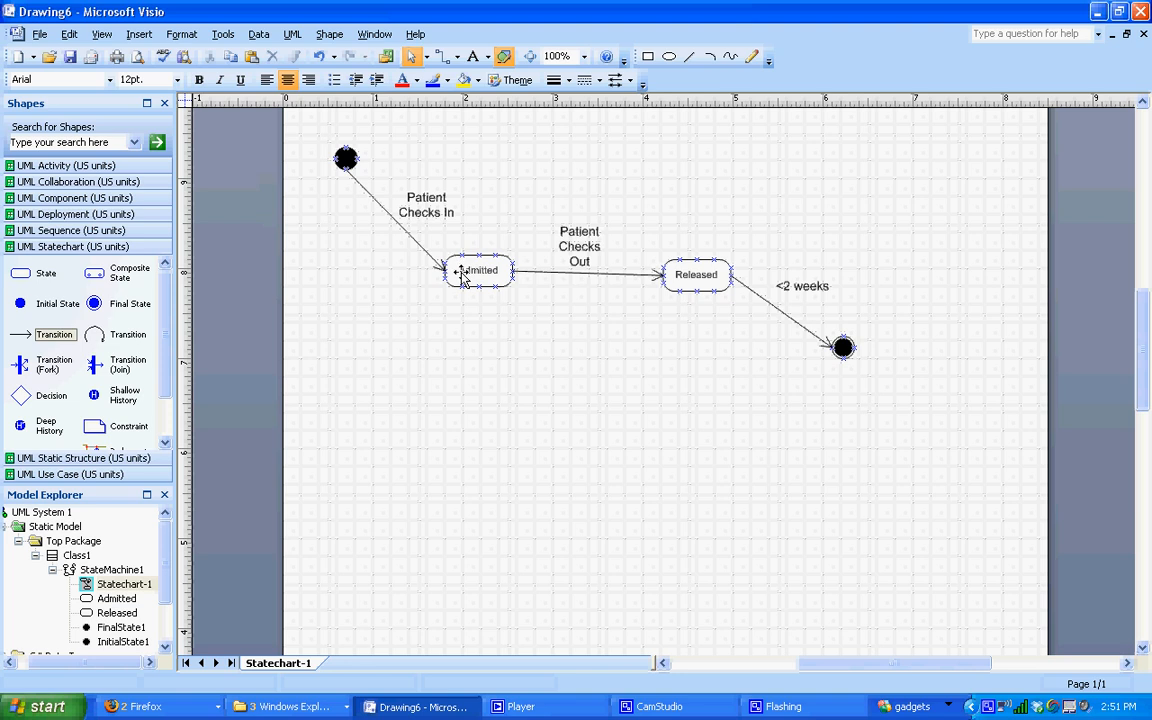
# Step: Scroll around to review the finished statechart, then bring up the Edit menu
pyautogui.hscroll(3, 461, 279)
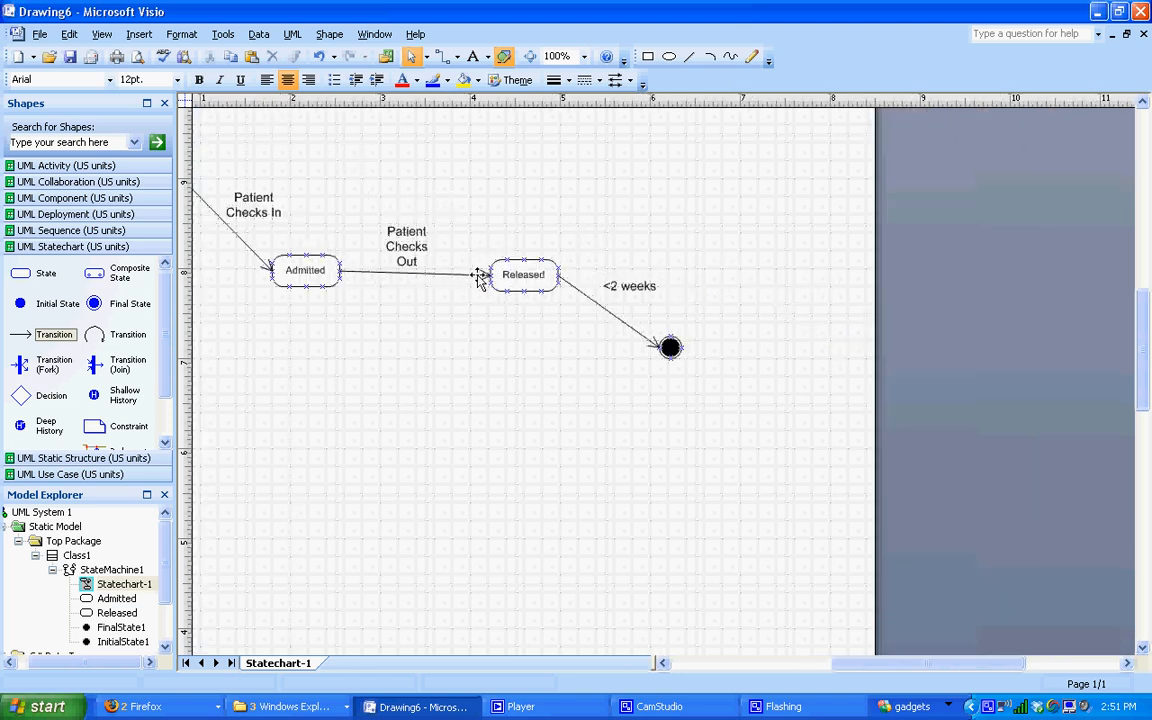
pyautogui.moveTo(846, 665); pyautogui.dragTo(812, 665)
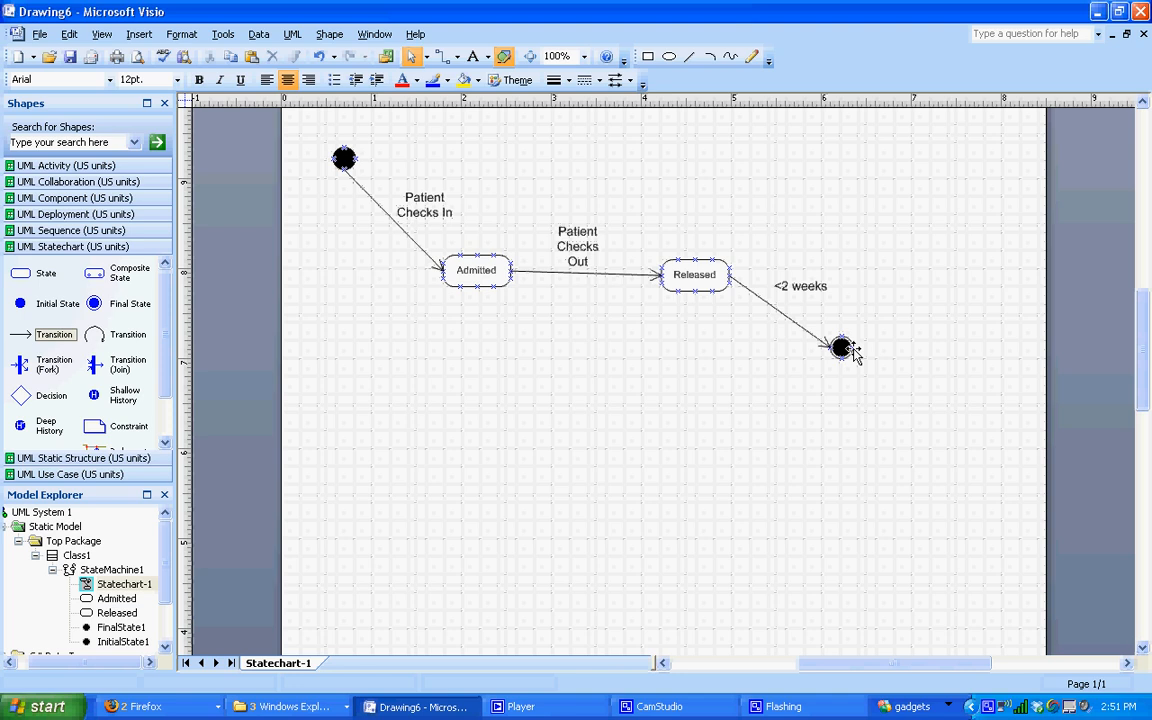
pyautogui.scroll(3, 509, 162)
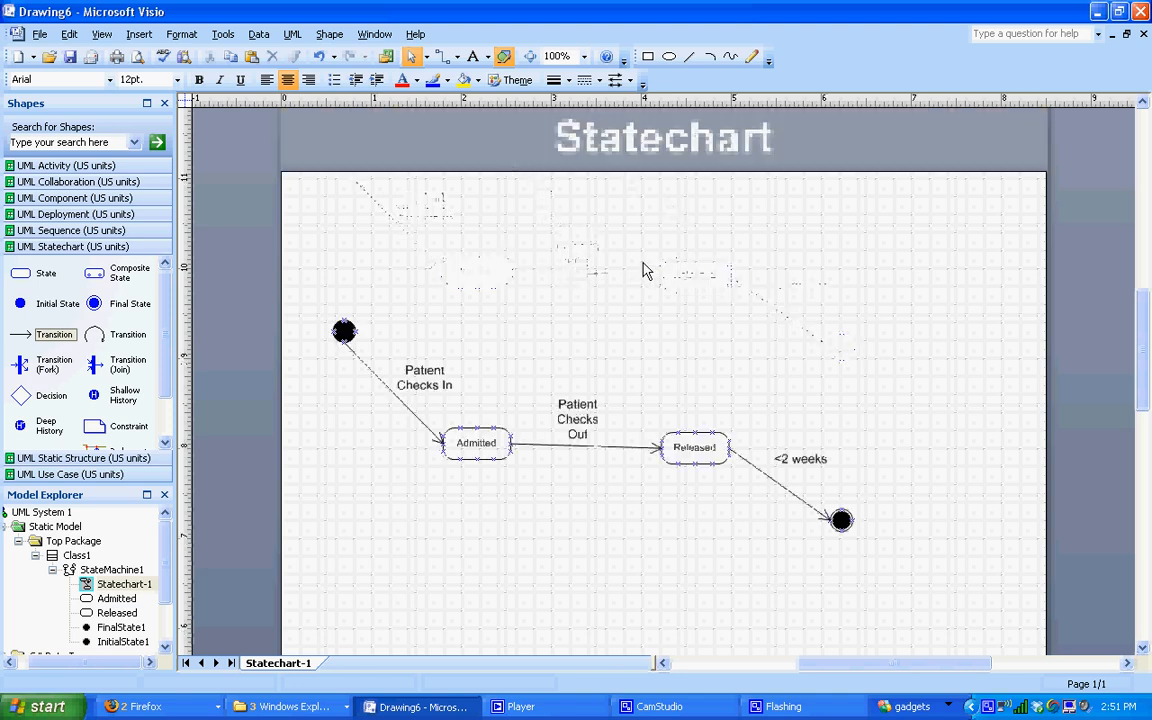
pyautogui.scroll(-1, 1025, 240)
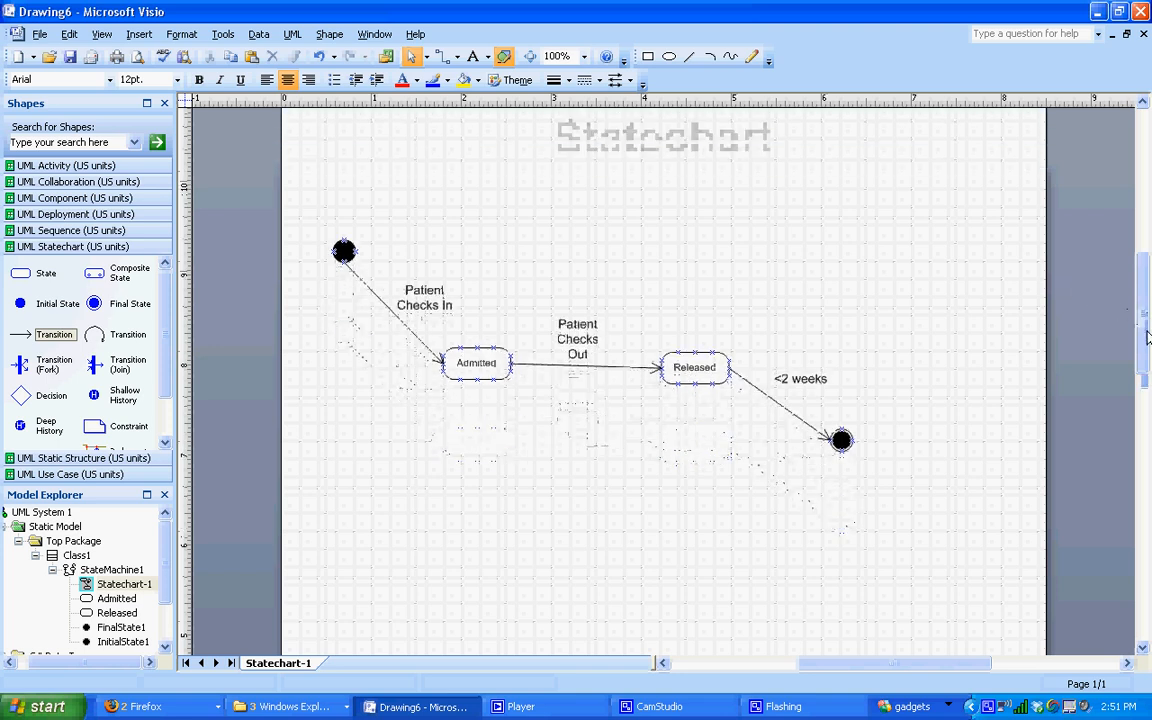
pyautogui.click(69, 34)
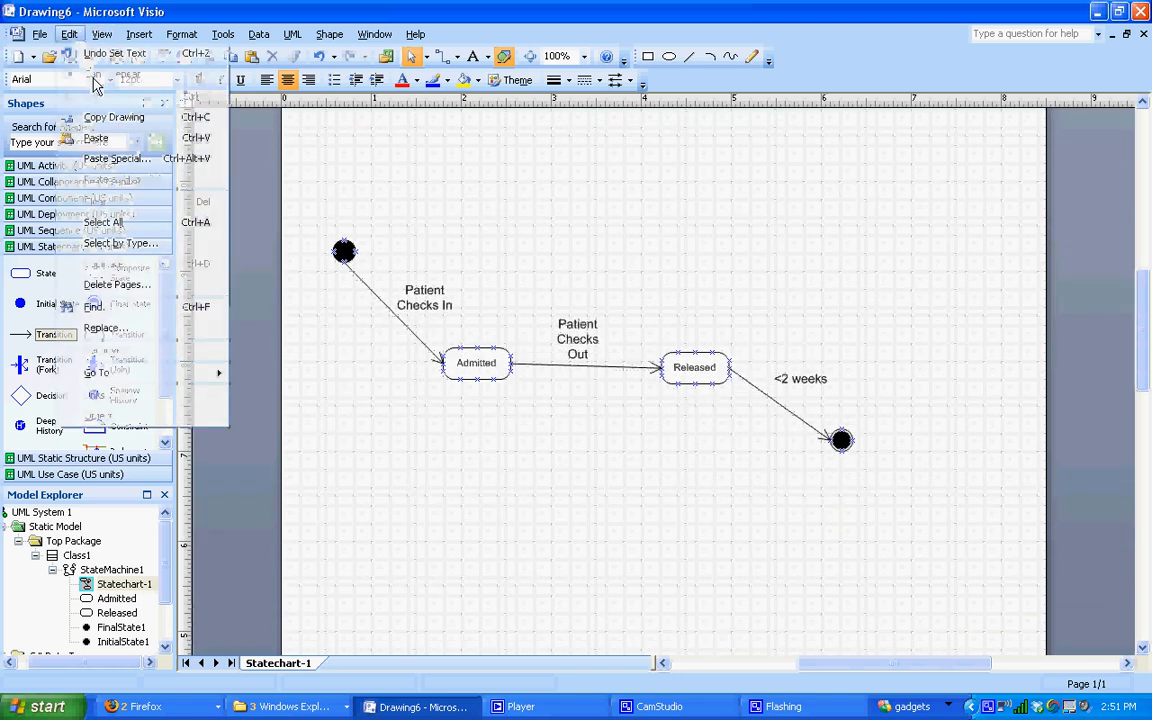
# Step: Select all shapes and choose JPEG File Interchange Format (*.jpg) as the Save As type
pyautogui.click(144, 216)
pyautogui.click(40, 34)
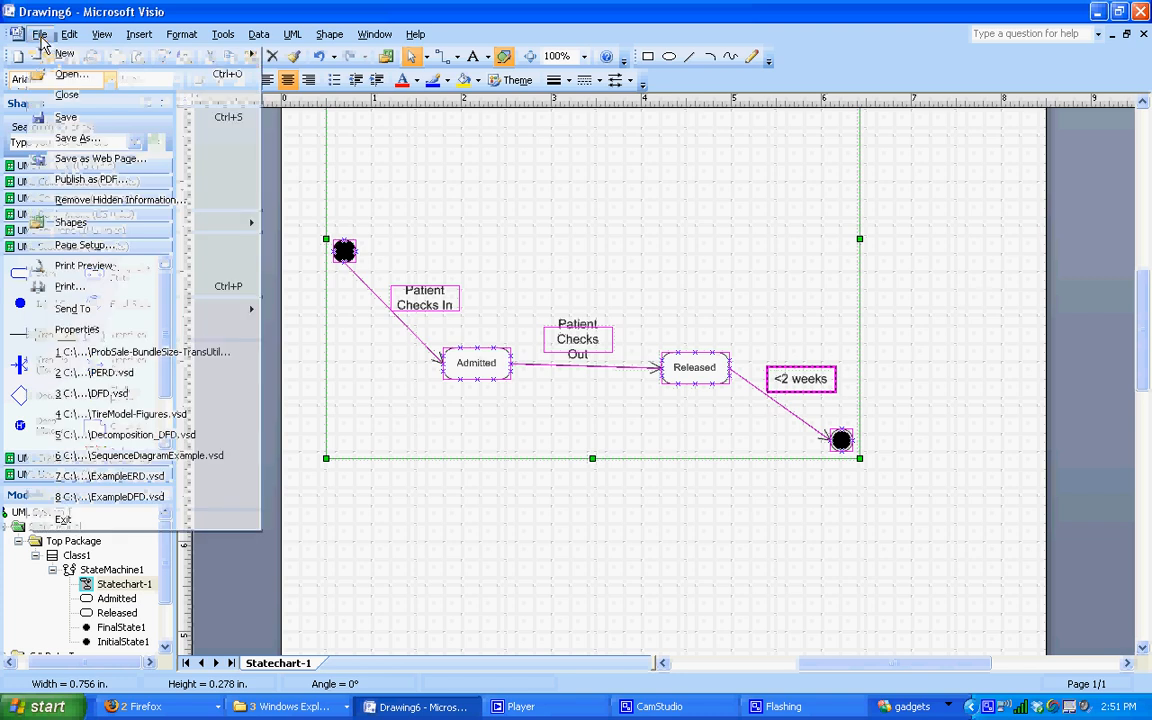
pyautogui.click(80, 138)
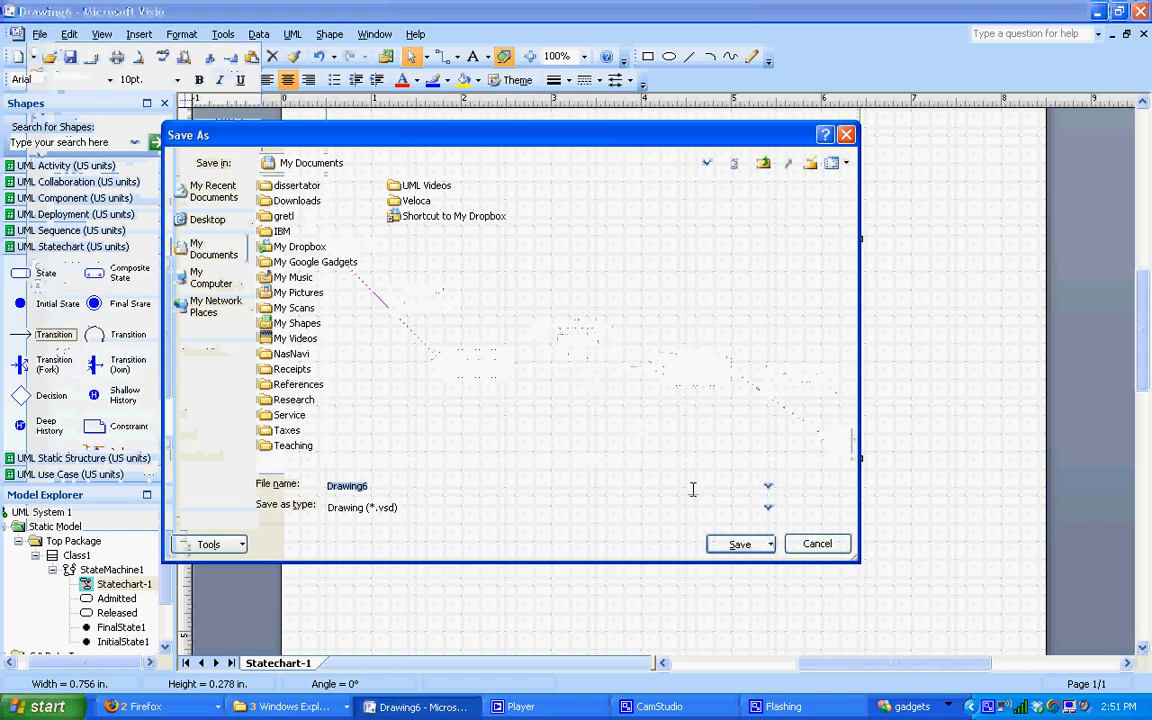
pyautogui.click(767, 512)
pyautogui.moveTo(771, 530); pyautogui.dragTo(772, 568)
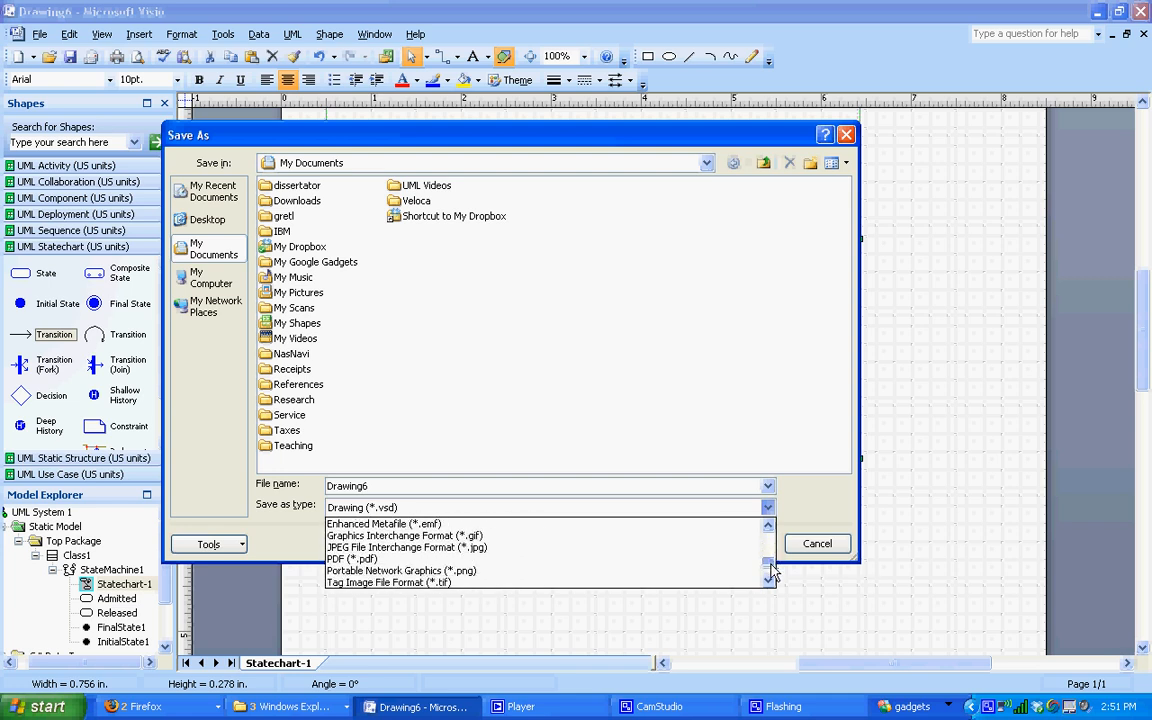
pyautogui.click(562, 548)
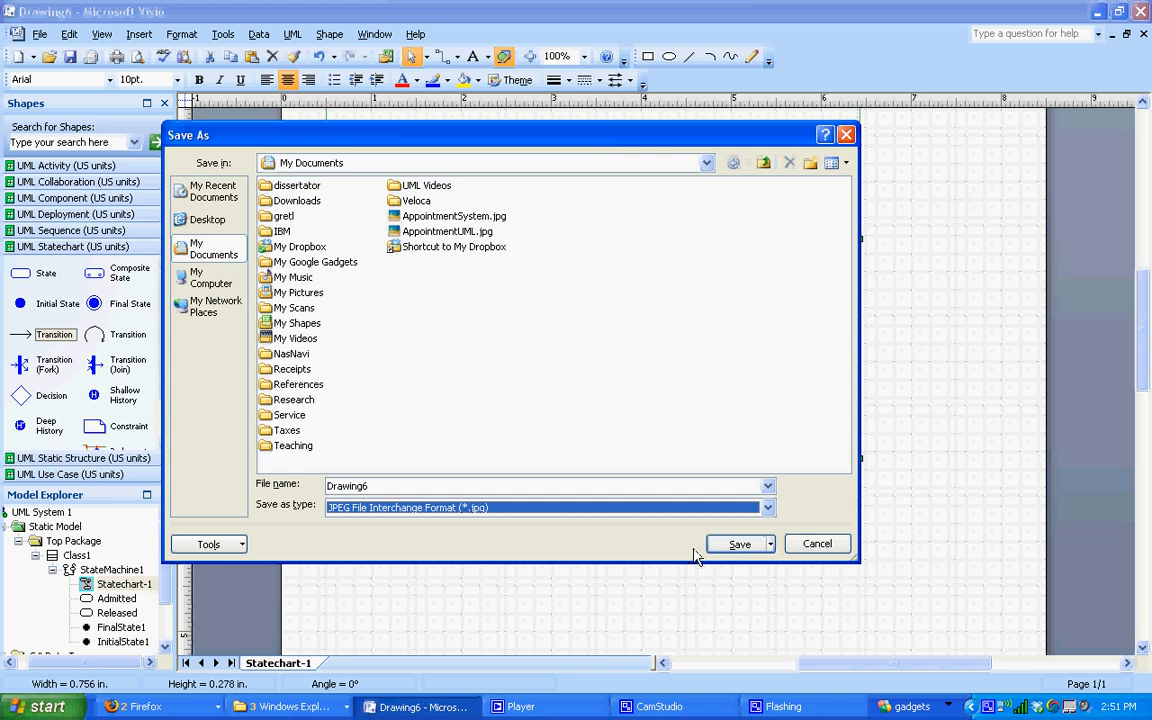